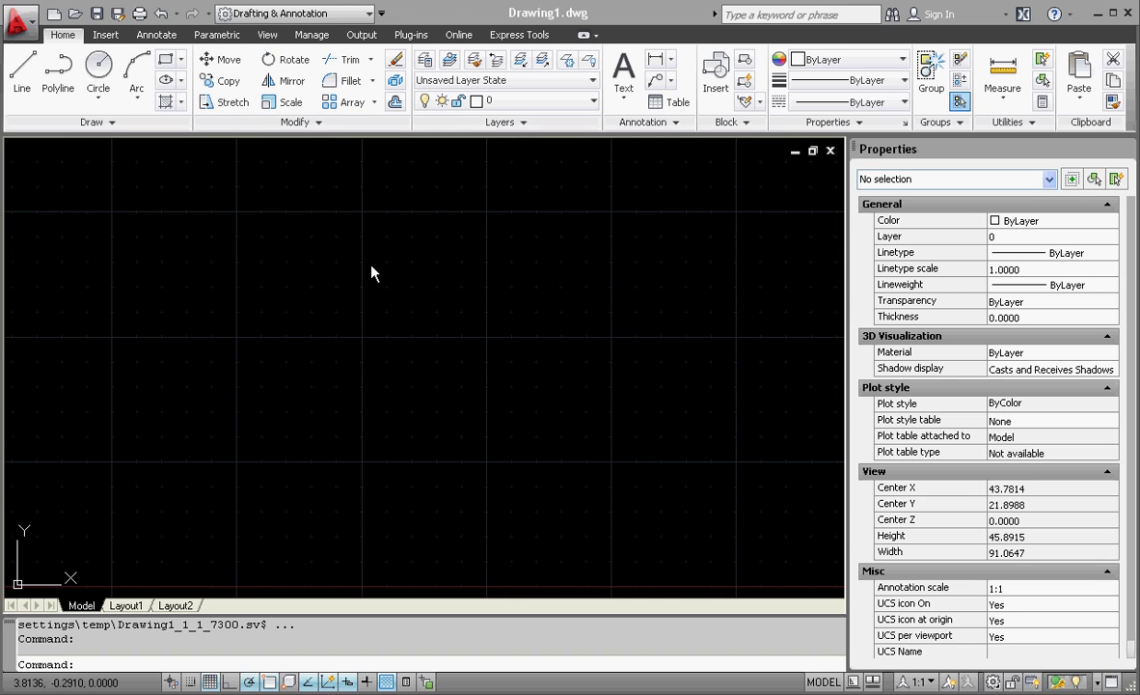
Create a new layer named Image in the Layer Properties Manager
{"action": "left_click", "coordinate": [593, 103]}
{"action": "left_click", "coordinate": [594, 104]}
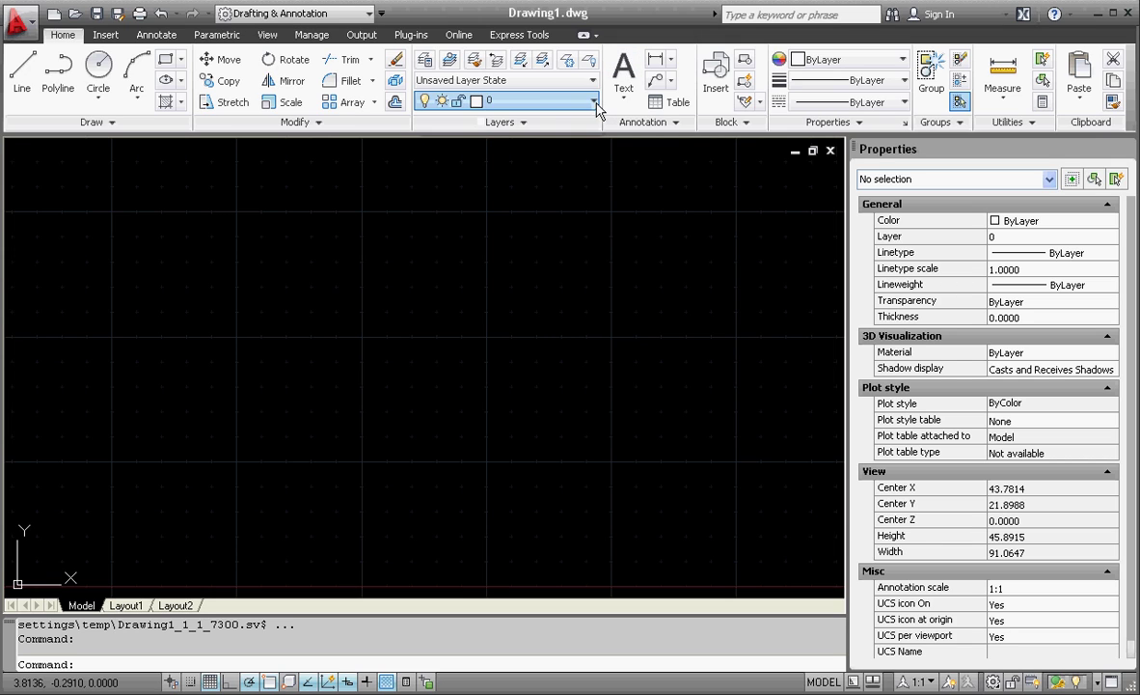
{"action": "left_click", "coordinate": [424, 62]}
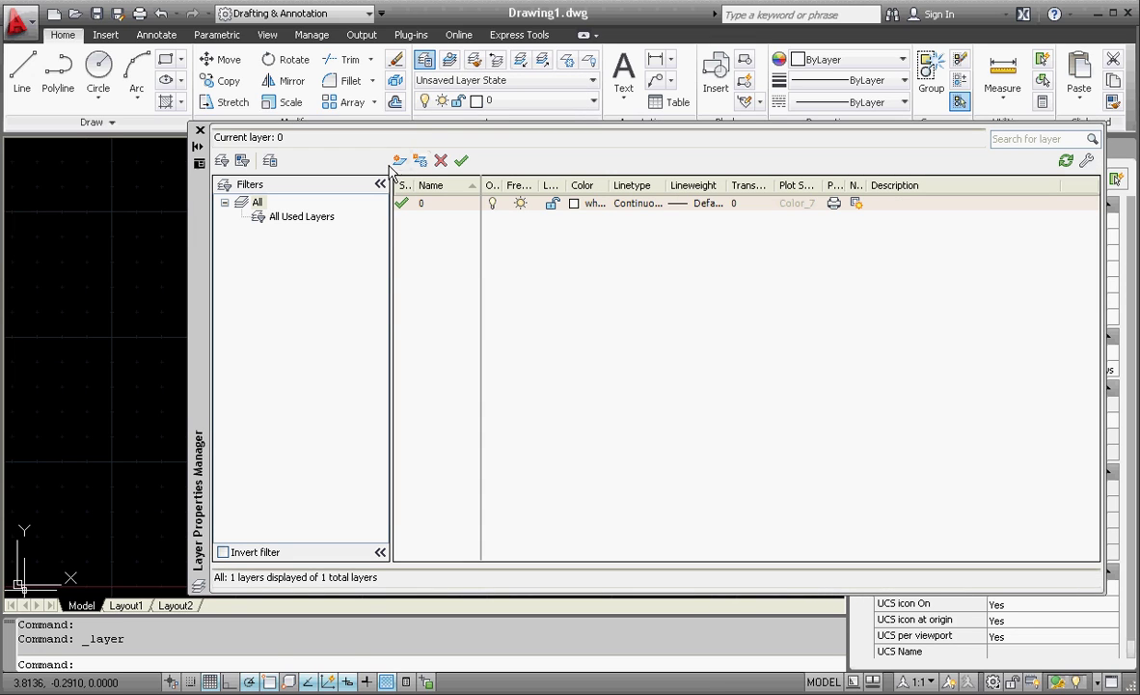
{"action": "left_click", "coordinate": [400, 160]}
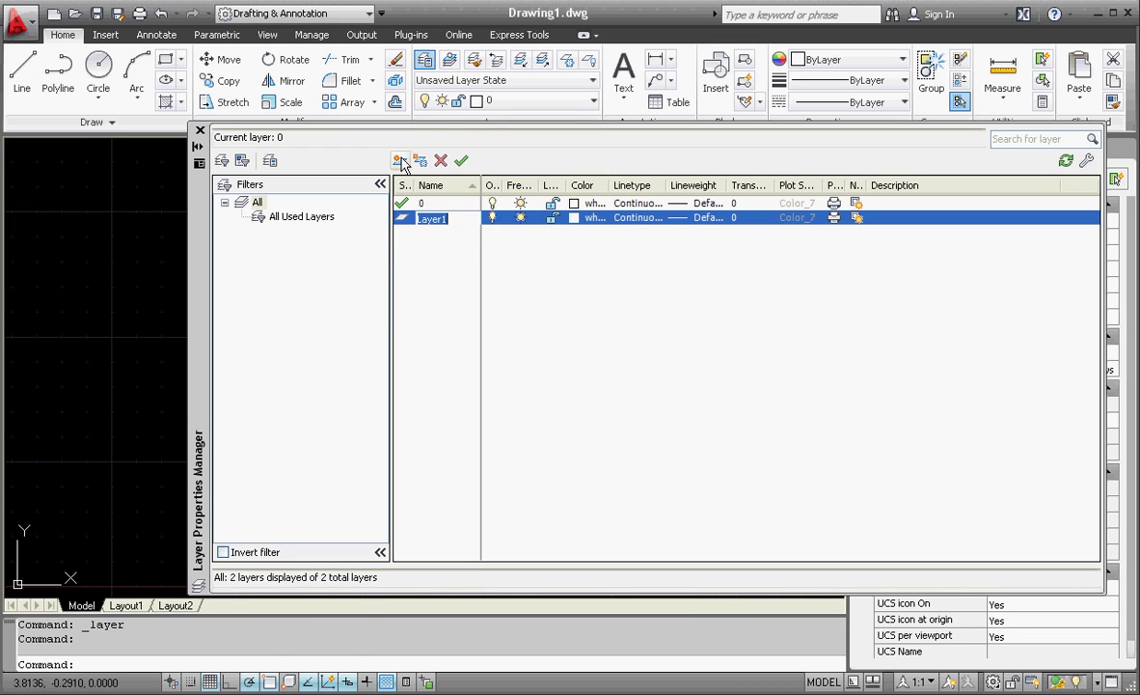
{"action": "type", "text": "imAGE"}
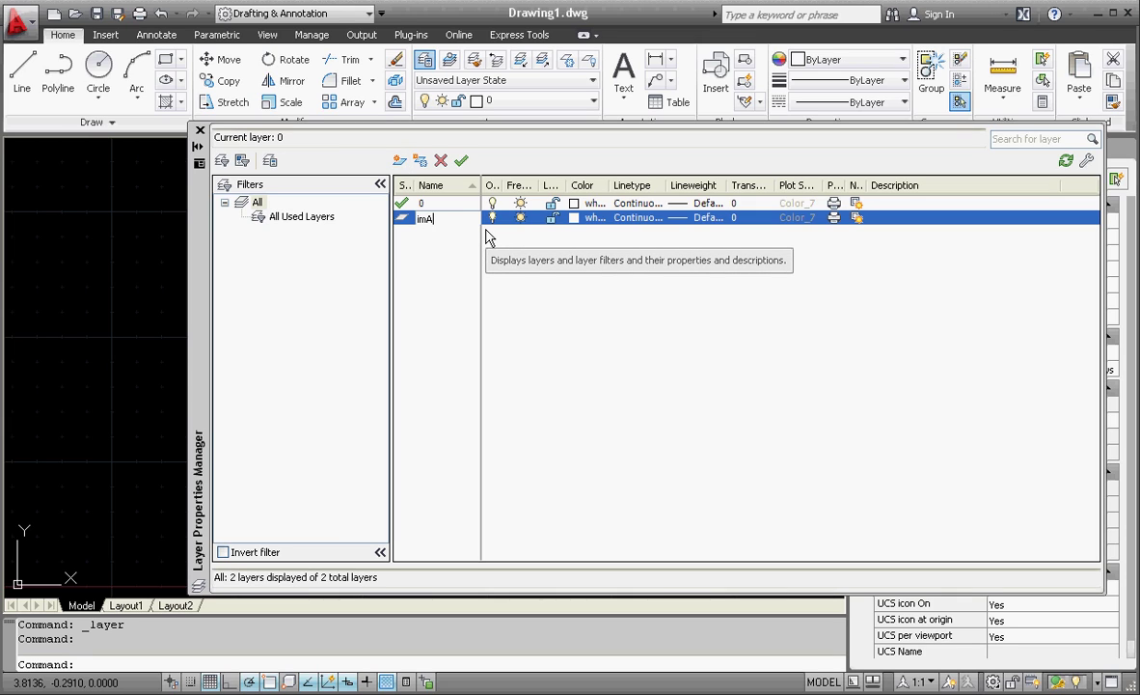
{"action": "key", "text": "BackSpace"}
{"action": "key", "text": "BackSpace"}
{"action": "key", "text": "BackSpace"}
{"action": "key", "text": "BackSpace"}
{"action": "key", "text": "BackSpace"}
{"action": "type", "text": "Image"}
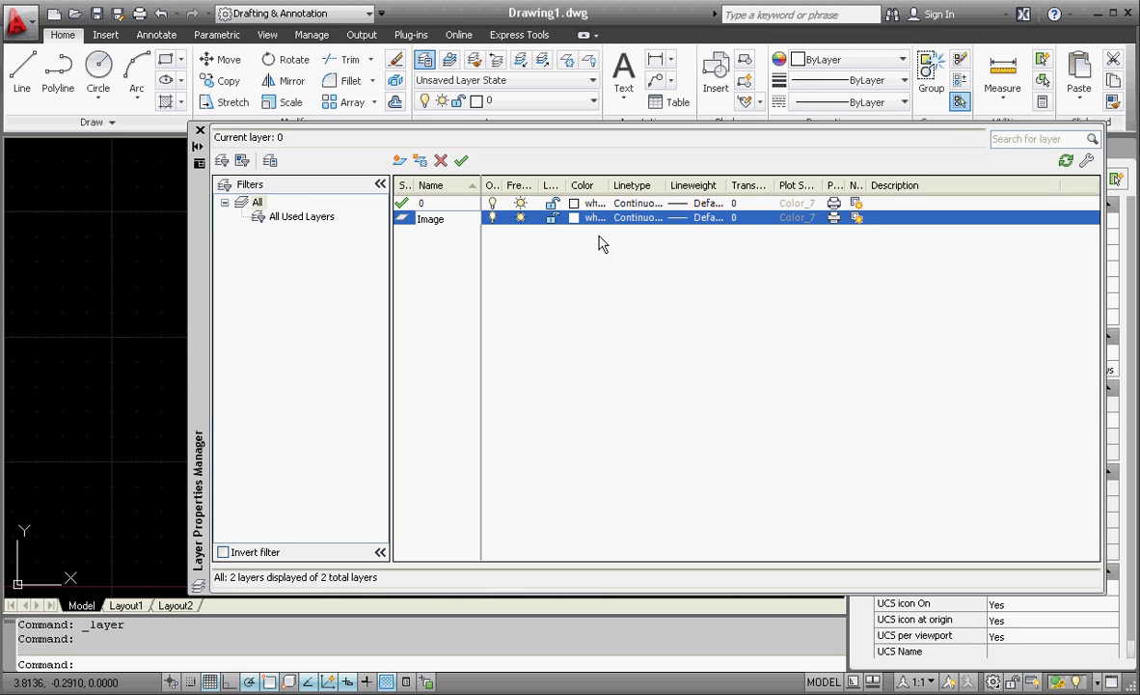
{"action": "left_click", "coordinate": [573, 219]}
Set the Image layer's colour to red and make it the current layer
{"action": "left_click", "coordinate": [573, 219]}
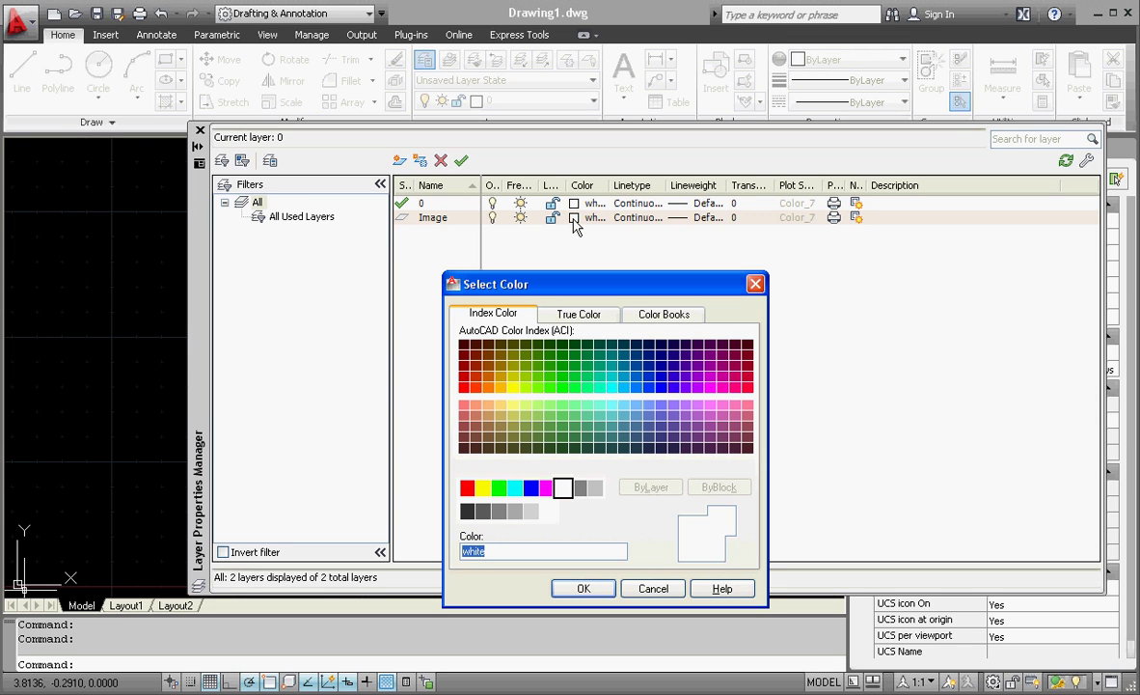
{"action": "left_click", "coordinate": [500, 489]}
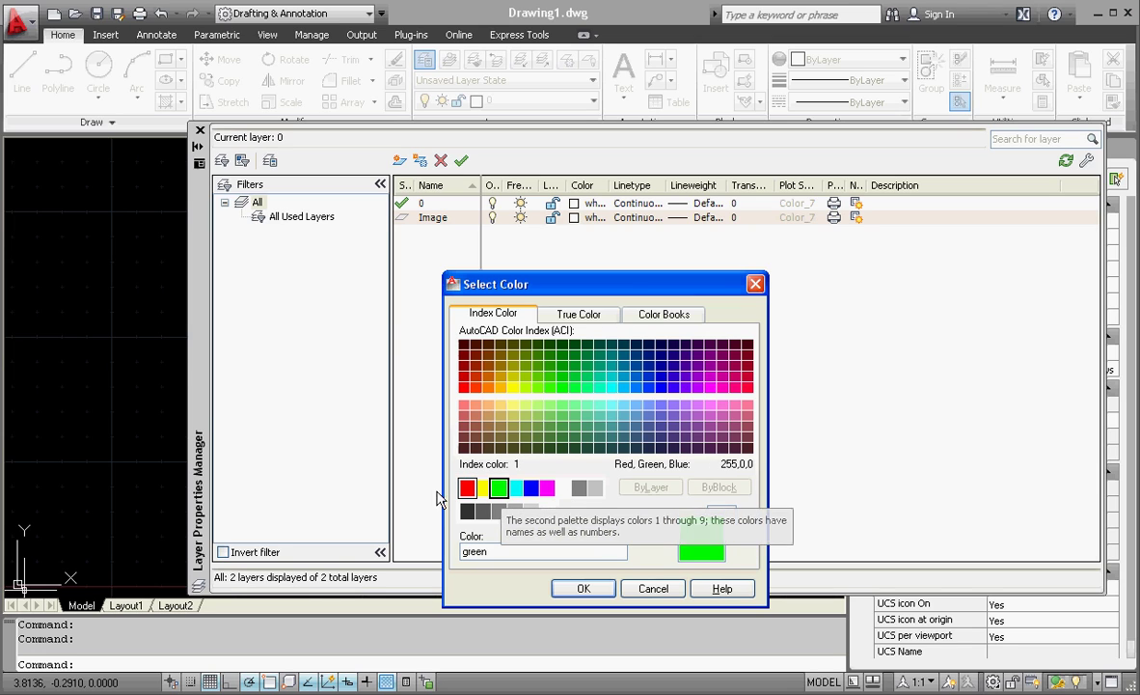
{"action": "left_click", "coordinate": [467, 489]}
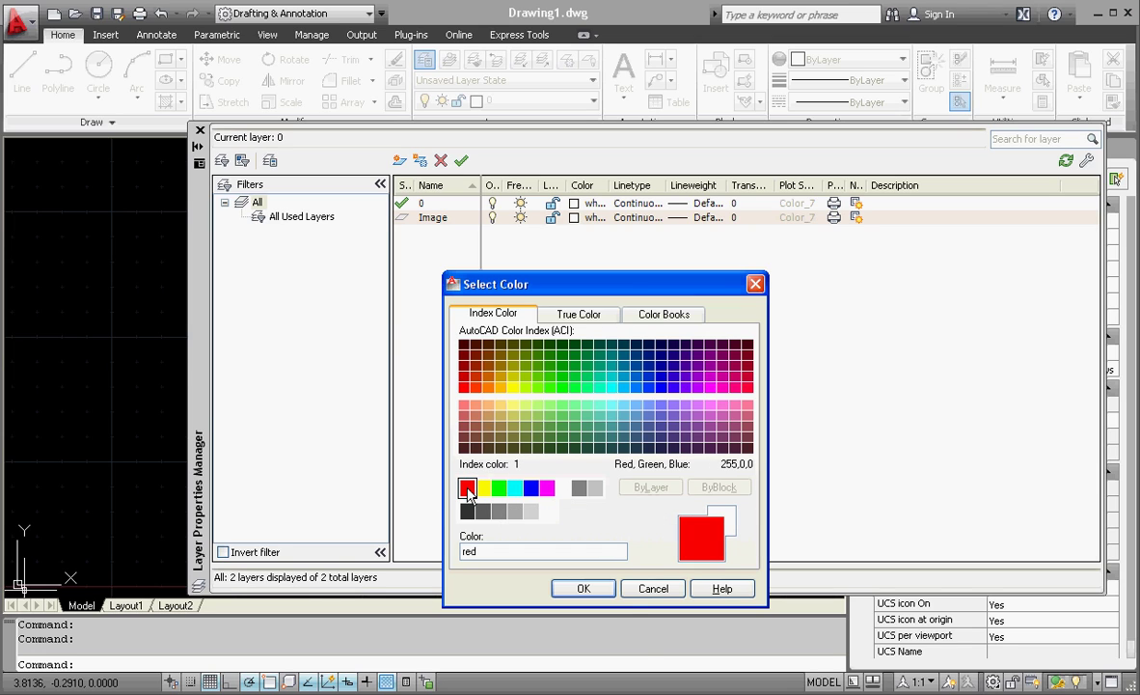
{"action": "left_click", "coordinate": [598, 591]}
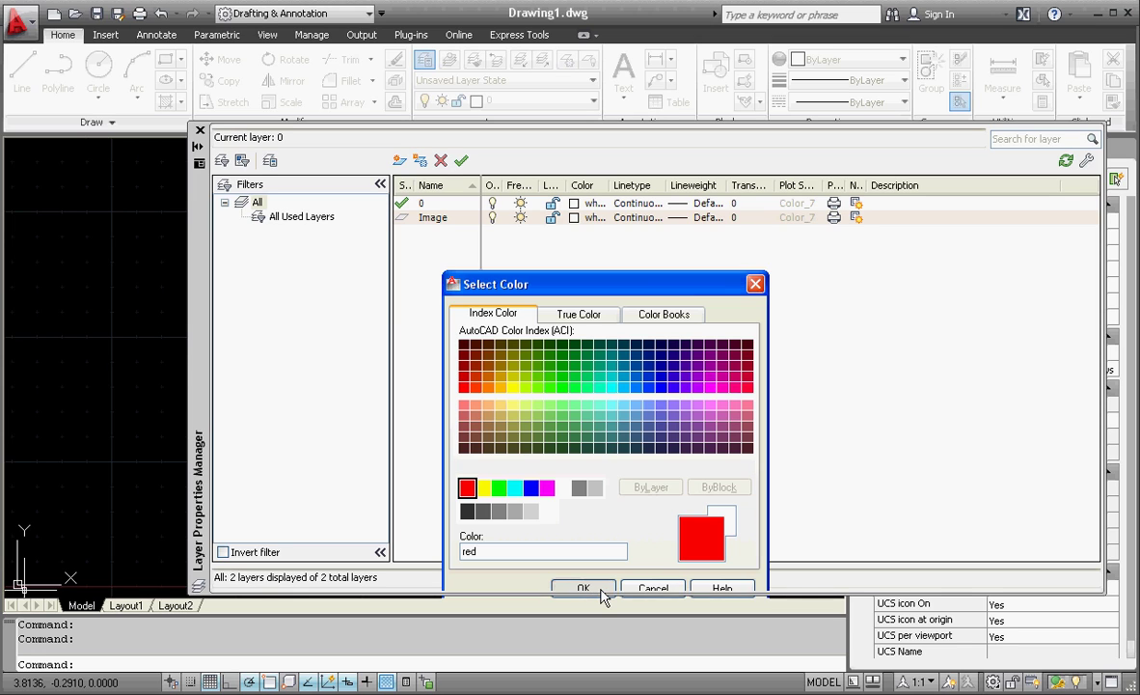
{"action": "left_click", "coordinate": [405, 217]}
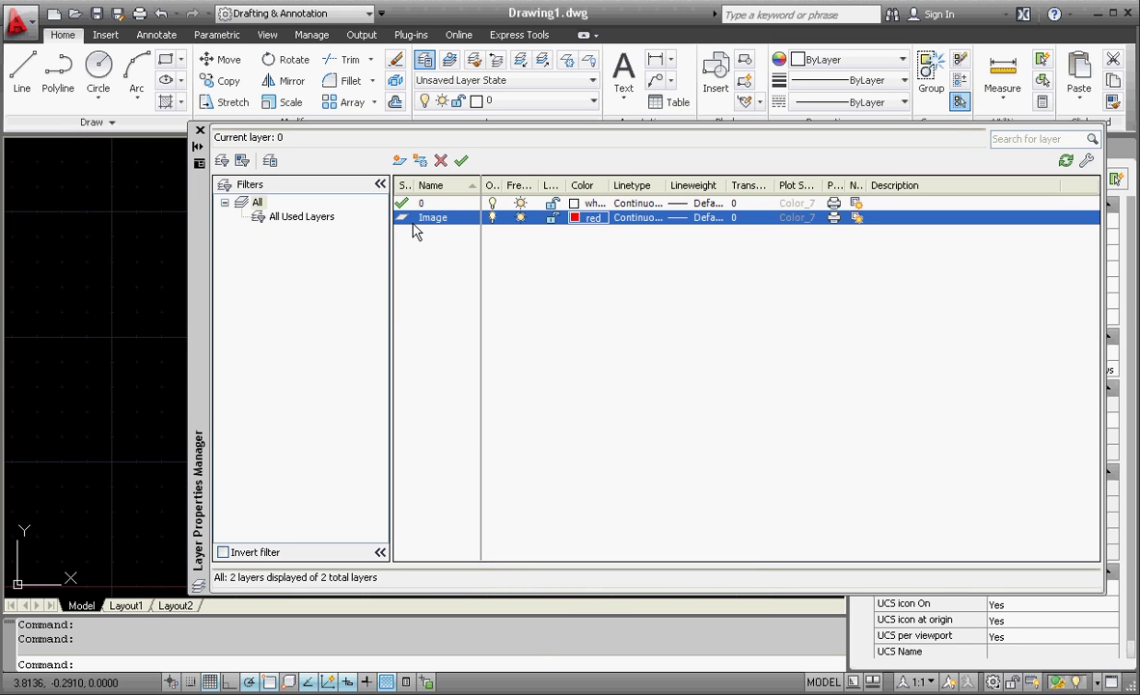
{"action": "left_click", "coordinate": [461, 160]}
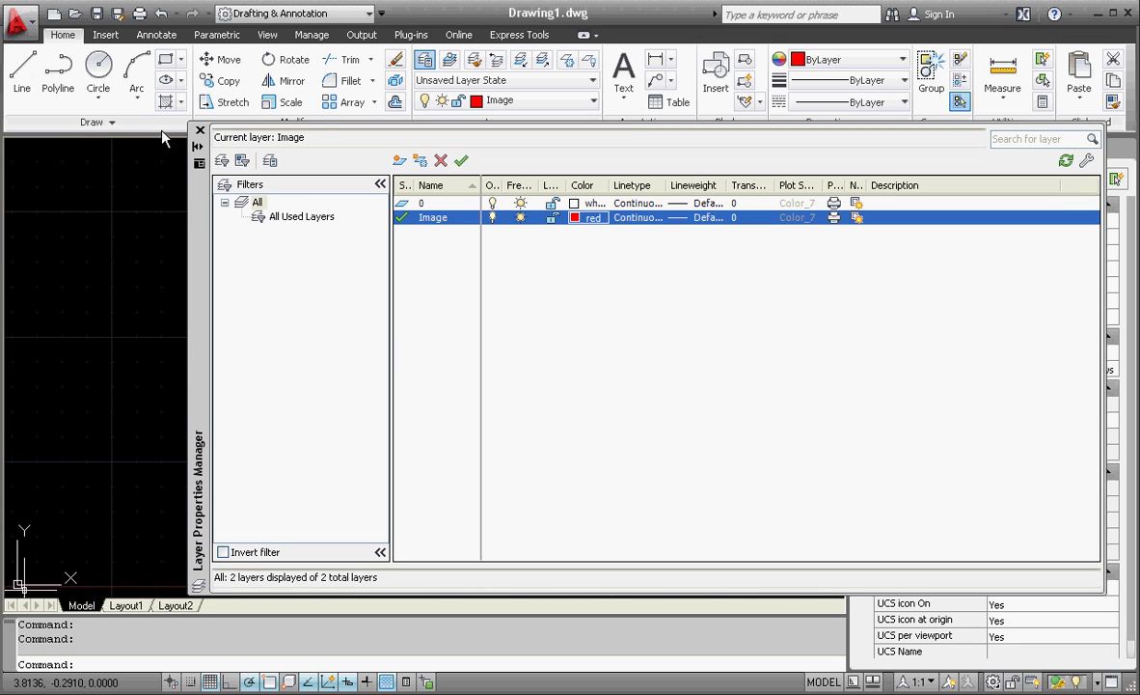
{"action": "left_click", "coordinate": [200, 131]}
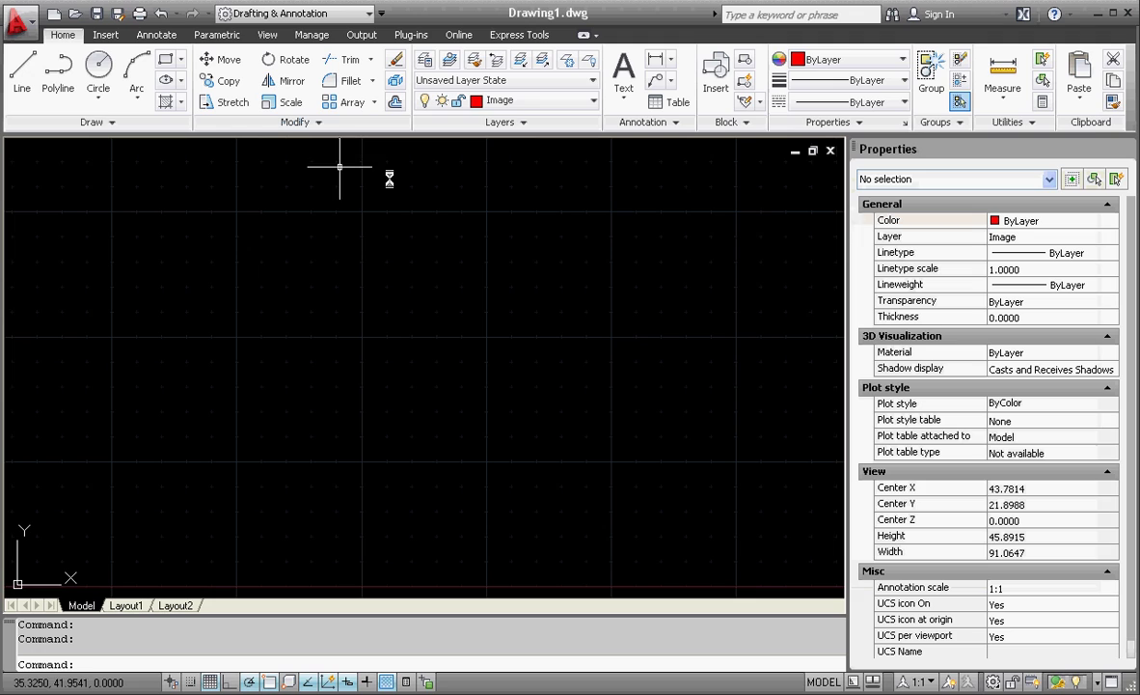
Attach 090828Logo3.jpg as an image at a picked insertion point with scale 1
{"action": "left_click", "coordinate": [106, 35]}
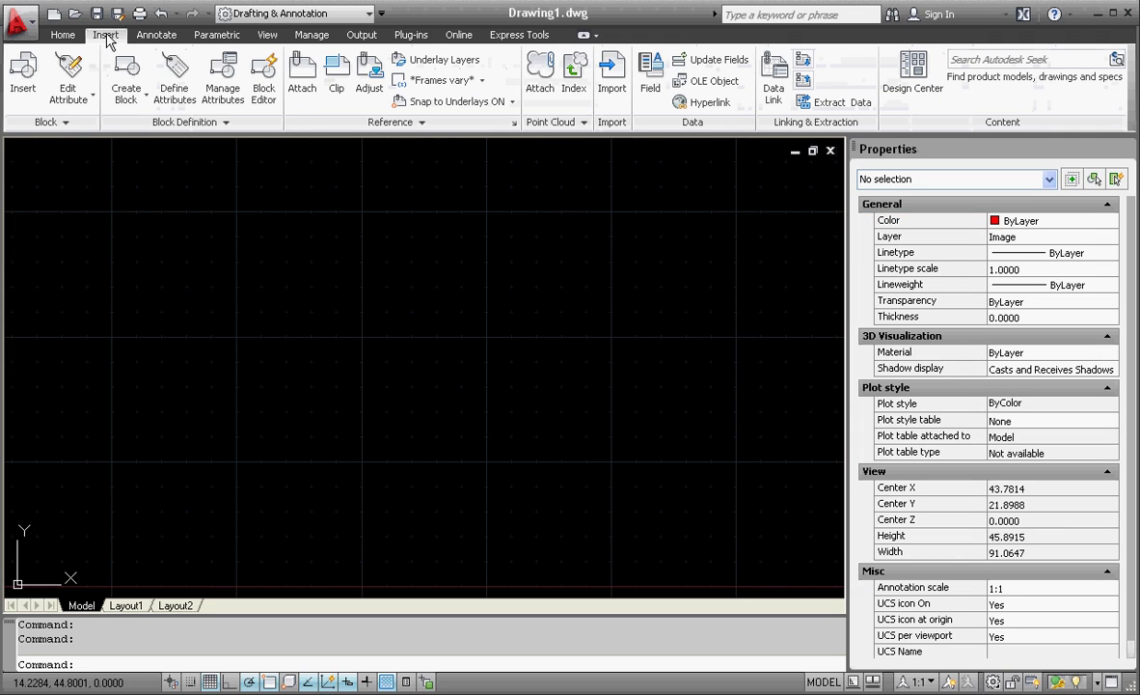
{"action": "left_click", "coordinate": [303, 77]}
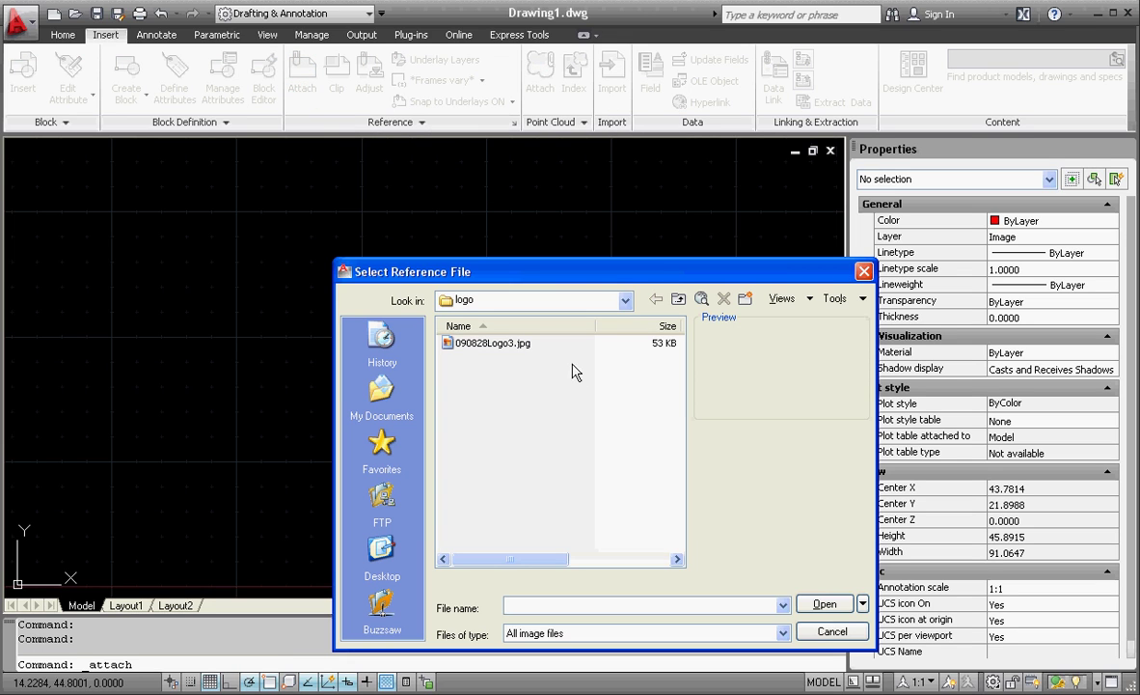
{"action": "double_click", "coordinate": [490, 330]}
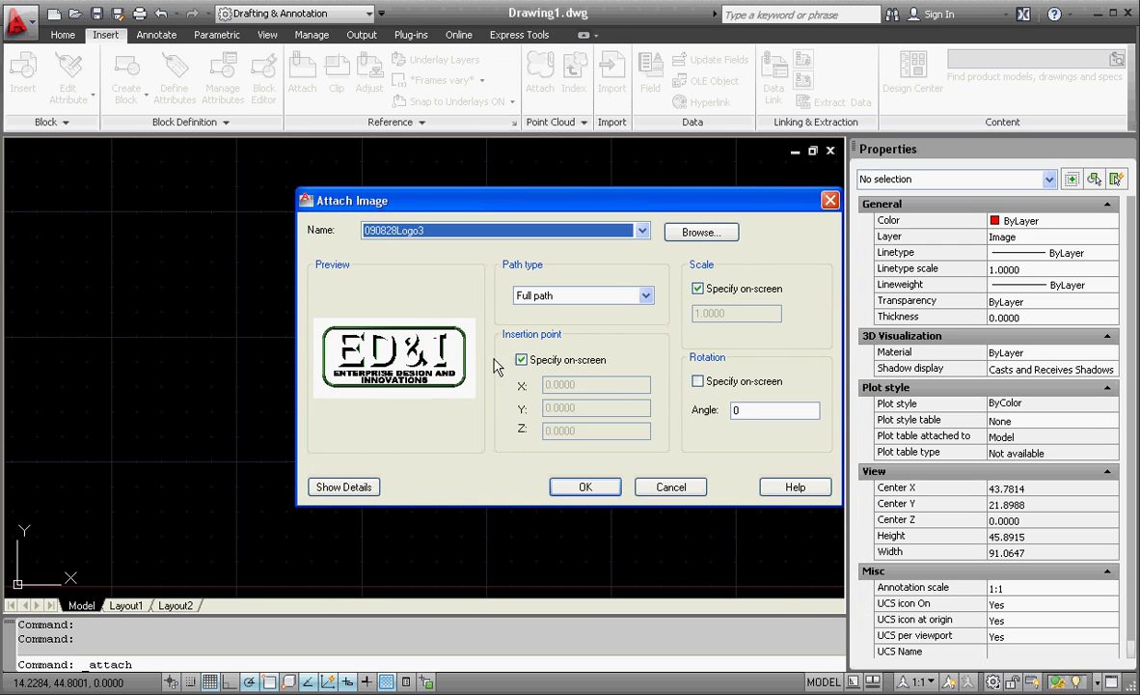
{"action": "left_click_drag", "start_coordinate": [576, 199], "coordinate": [457, 190]}
{"action": "left_click", "coordinate": [467, 478]}
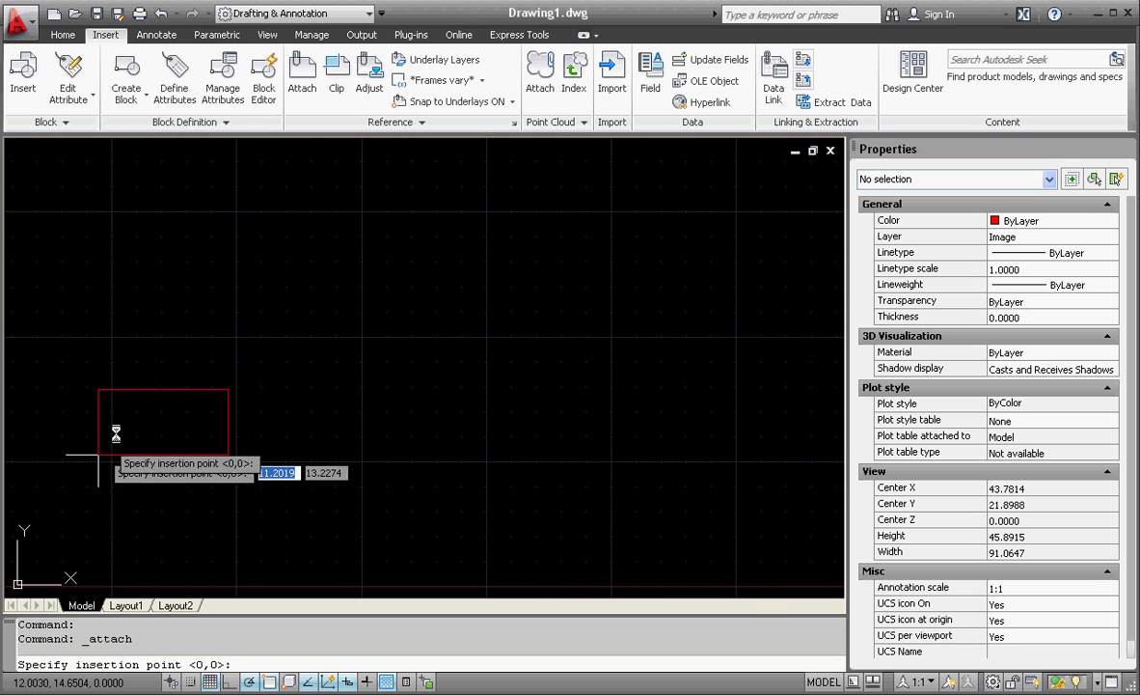
{"action": "scroll", "coordinate": [203, 319], "scroll_direction": "down", "scroll_amount": 5}
{"action": "scroll", "coordinate": [164, 381], "scroll_direction": "up", "scroll_amount": 2}
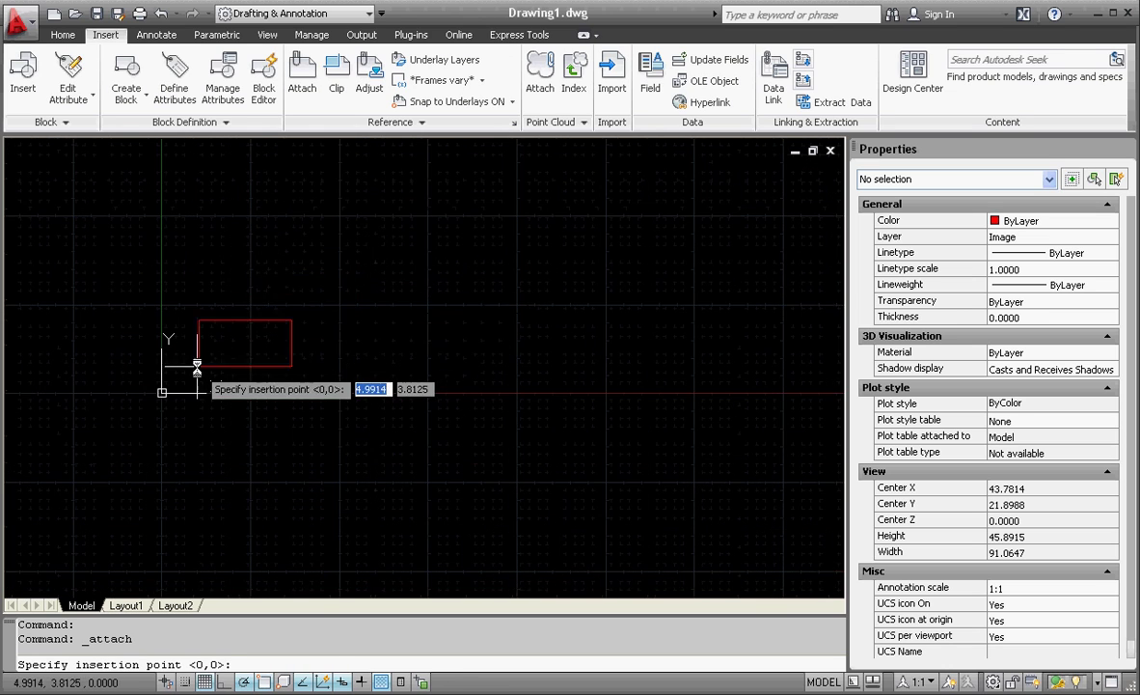
{"action": "left_click", "coordinate": [186, 362]}
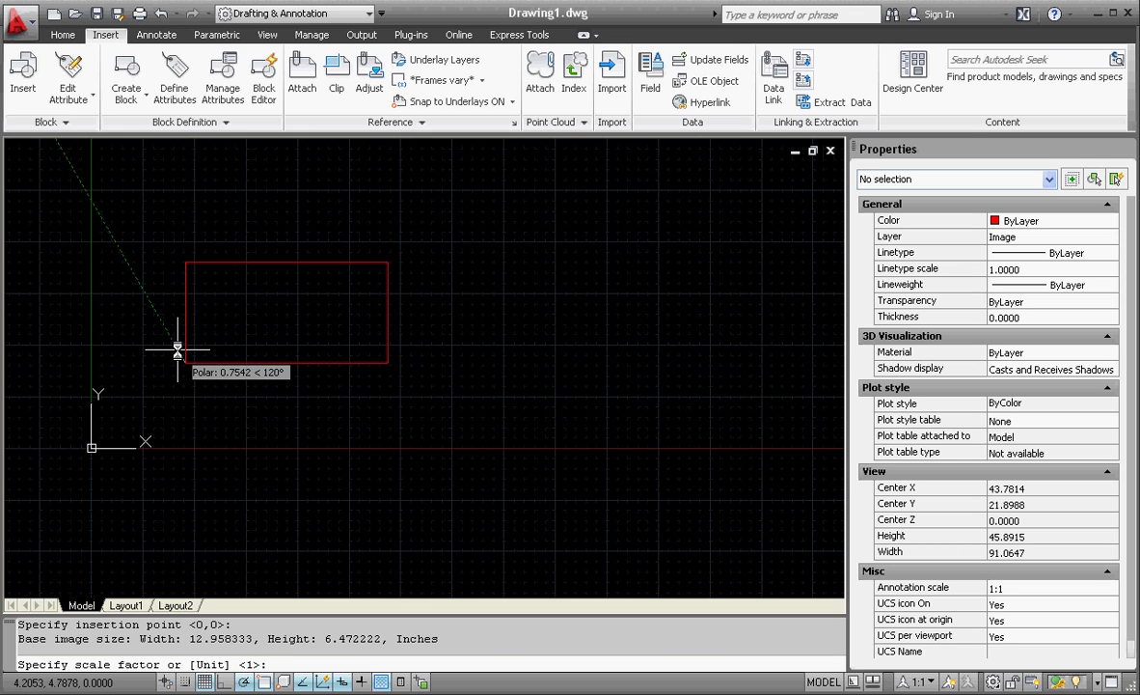
{"action": "key", "text": "Return"}
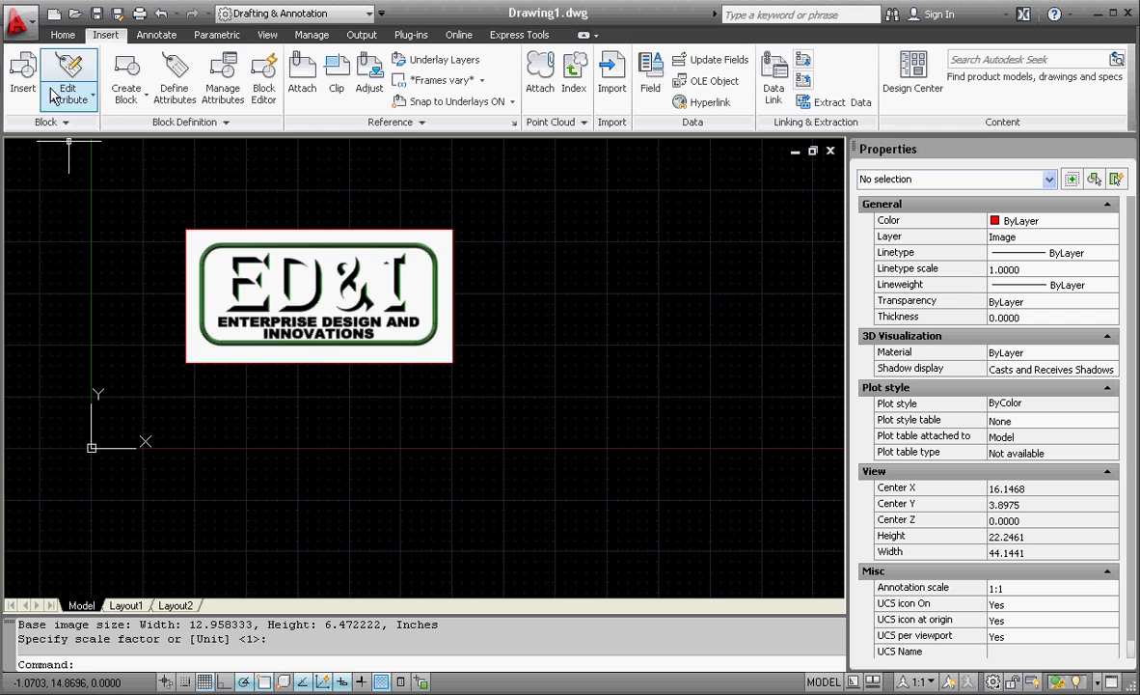
{"action": "left_click", "coordinate": [62, 35]}
{"action": "left_click", "coordinate": [20, 73]}
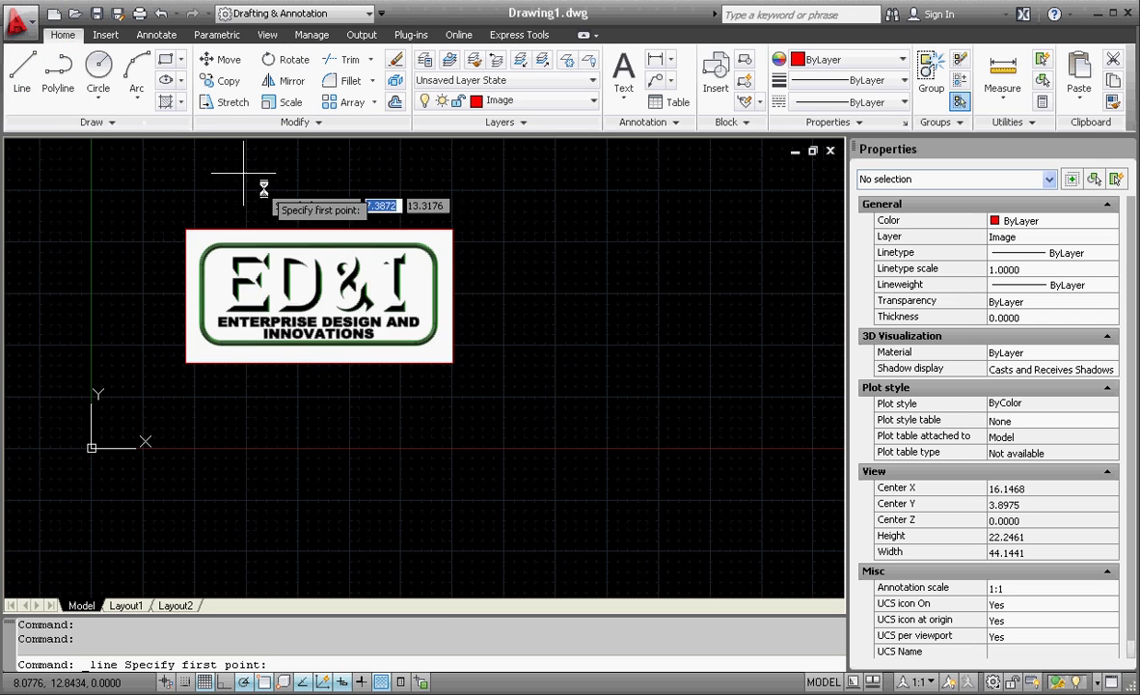
{"action": "left_click", "coordinate": [187, 229]}
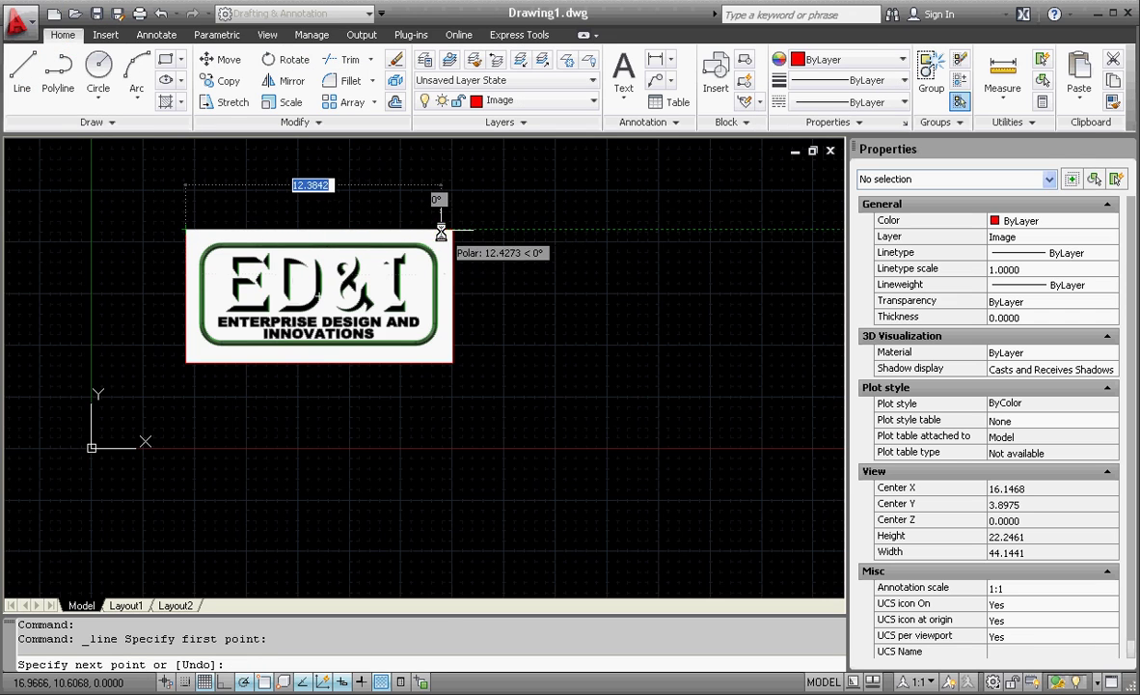
{"action": "key", "text": "Escape"}
{"action": "key", "text": "Escape"}
{"action": "key", "text": "Escape"}
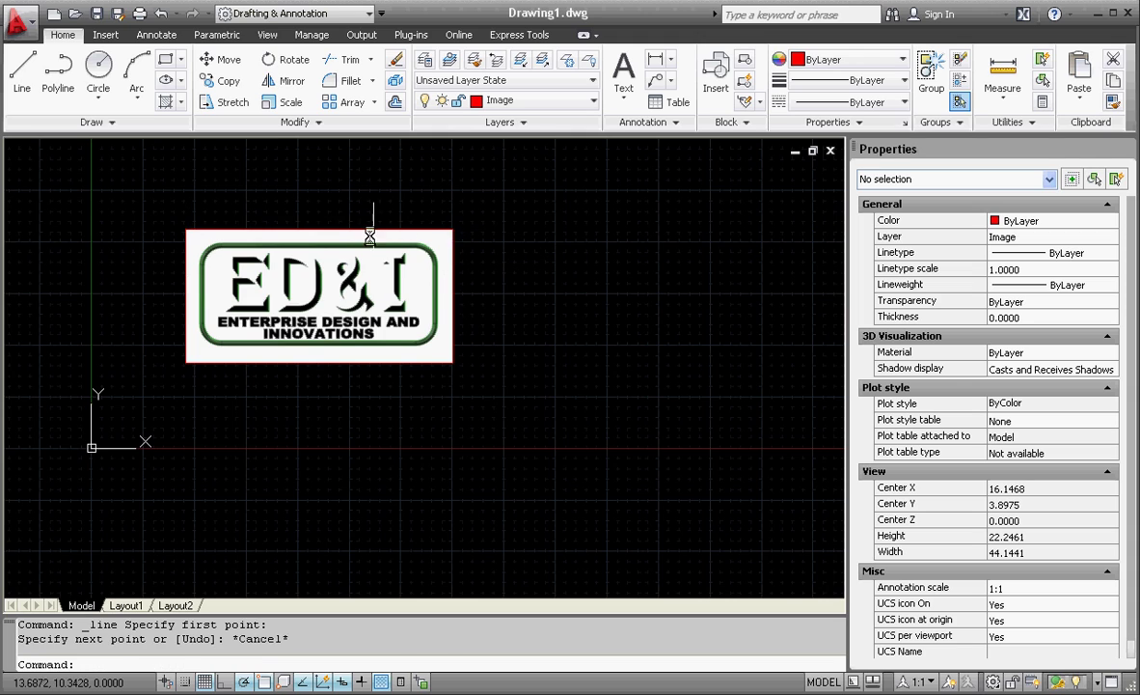
{"action": "left_click", "coordinate": [148, 216]}
{"action": "left_click", "coordinate": [518, 249]}
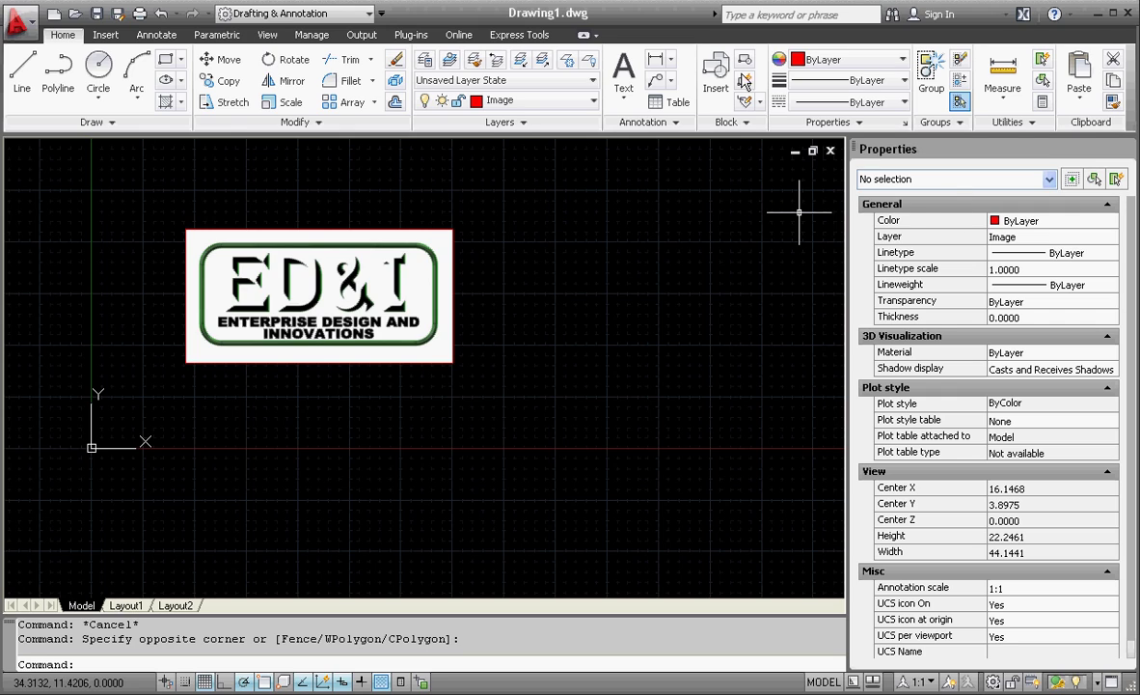
Make layer 0 current again and set Magenta as the colour for new objects
{"action": "left_click", "coordinate": [591, 103]}
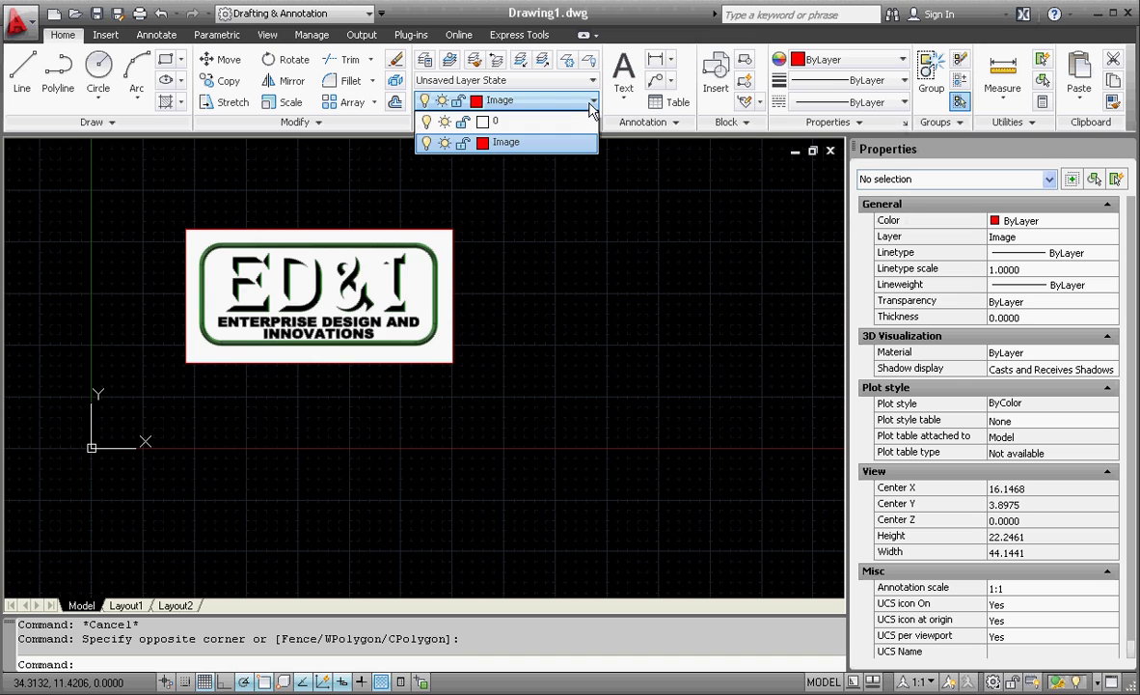
{"action": "left_click", "coordinate": [524, 124]}
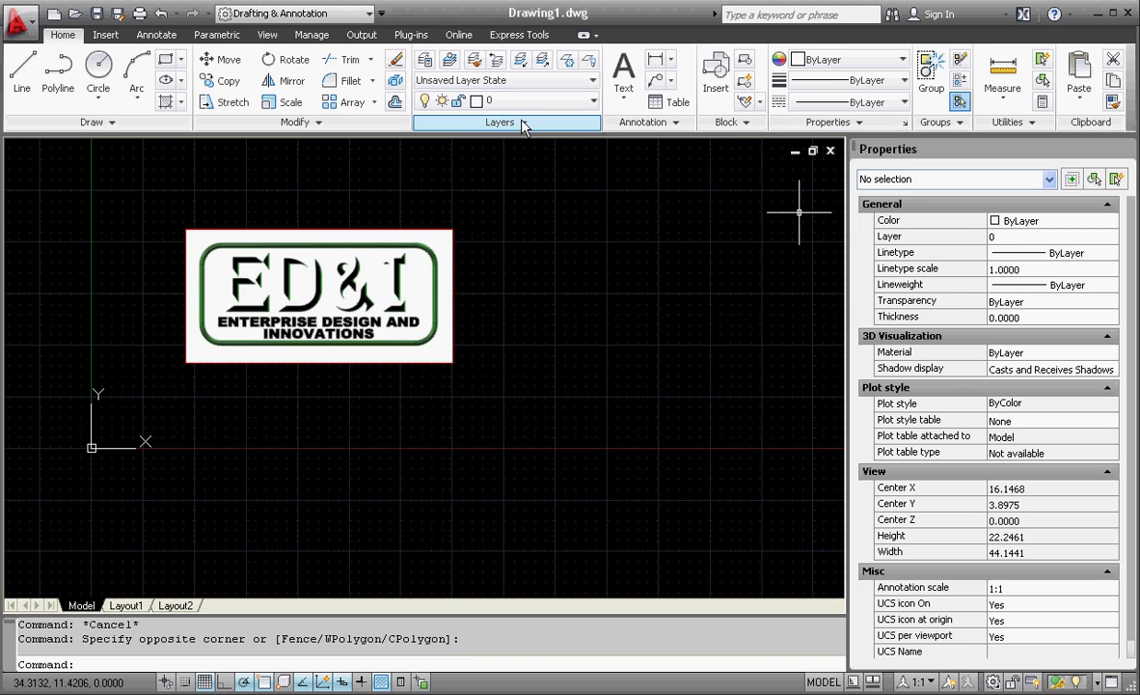
{"action": "left_click", "coordinate": [862, 66]}
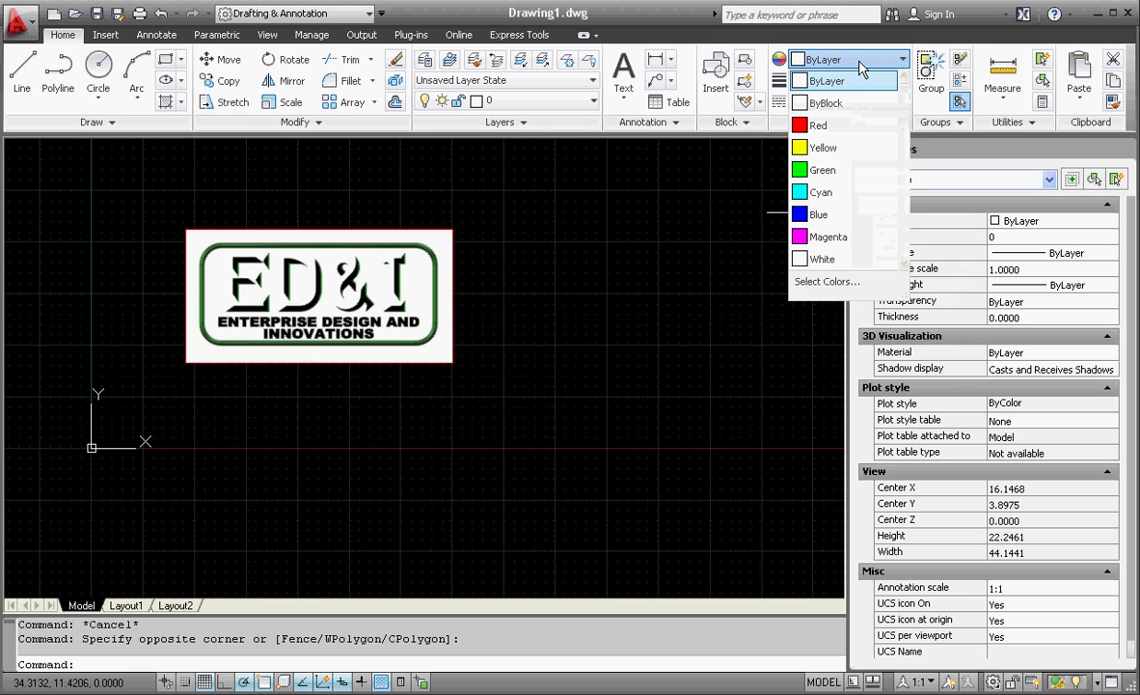
{"action": "left_click", "coordinate": [836, 238]}
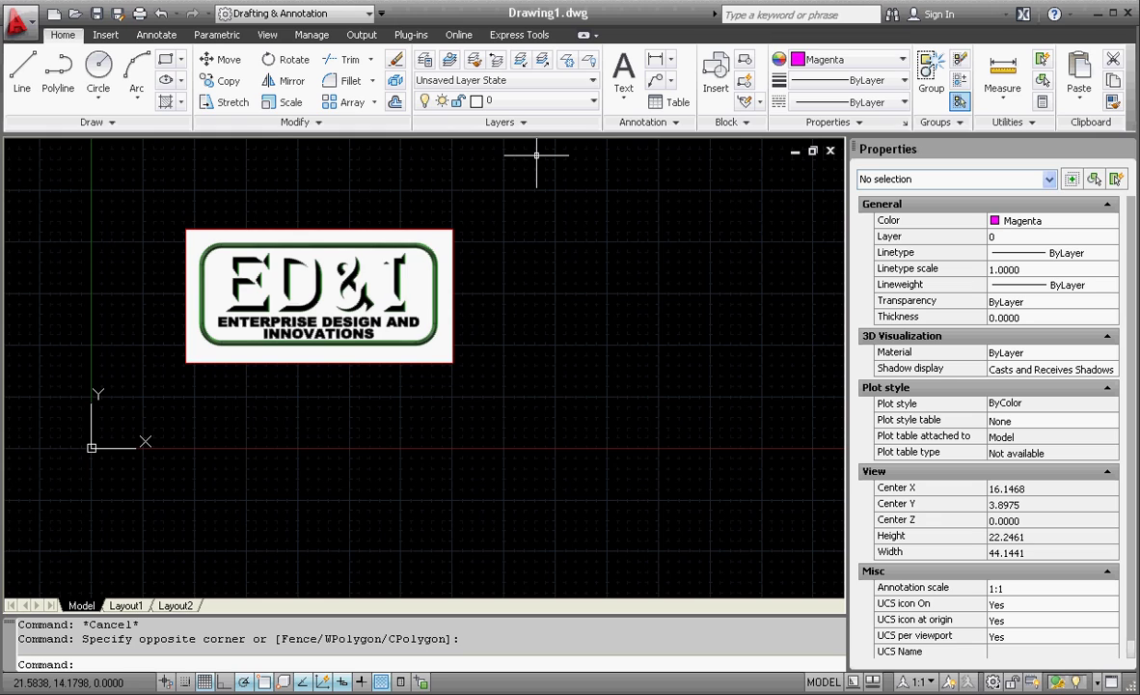
{"action": "left_click", "coordinate": [28, 70]}
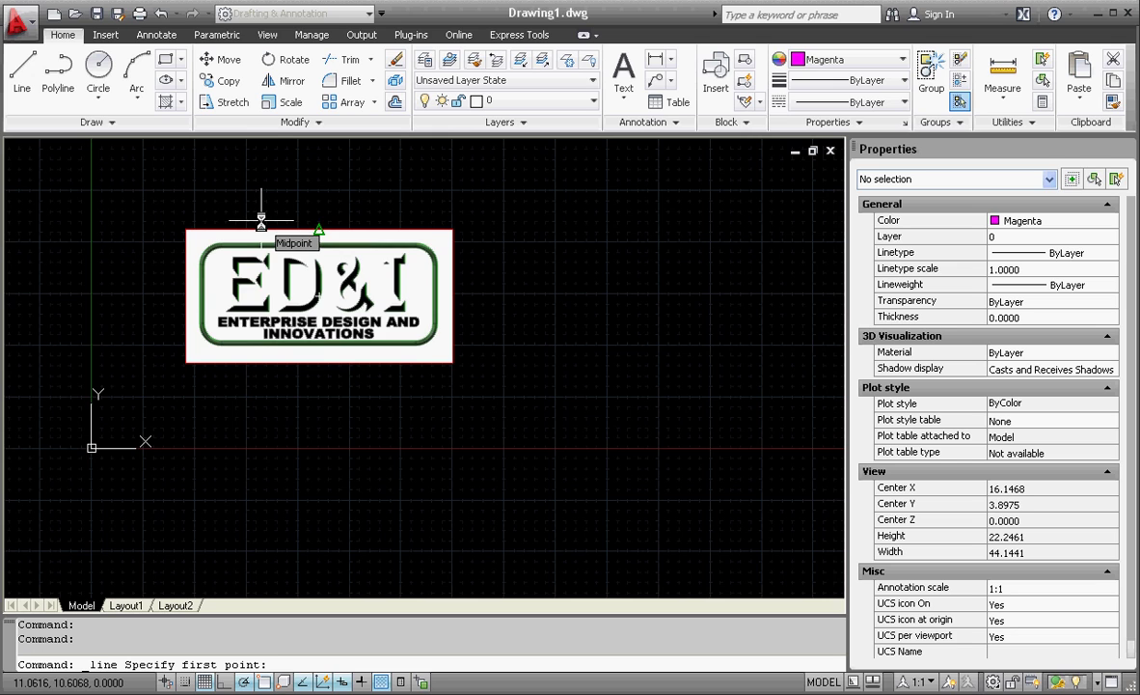
Draw a magenta line along the logo's top border to where the corner curve begins
{"action": "scroll", "coordinate": [233, 220], "scroll_direction": "up", "scroll_amount": 5}
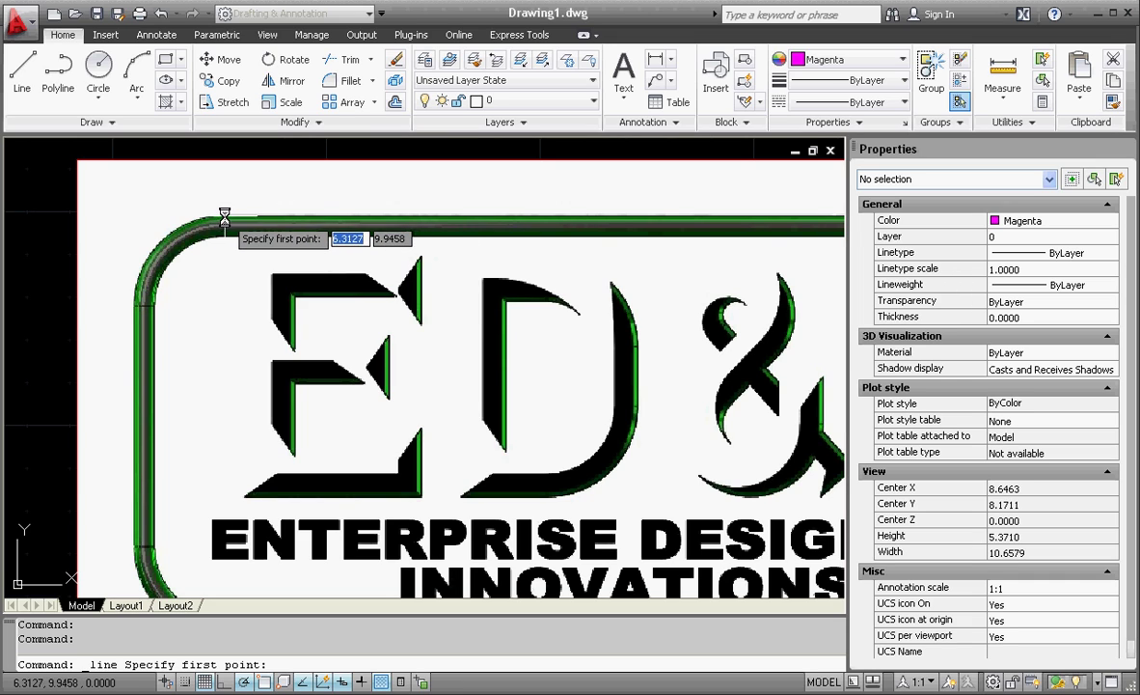
{"action": "left_click", "coordinate": [224, 214]}
{"action": "scroll", "coordinate": [79, 203], "scroll_direction": "down", "scroll_amount": 8}
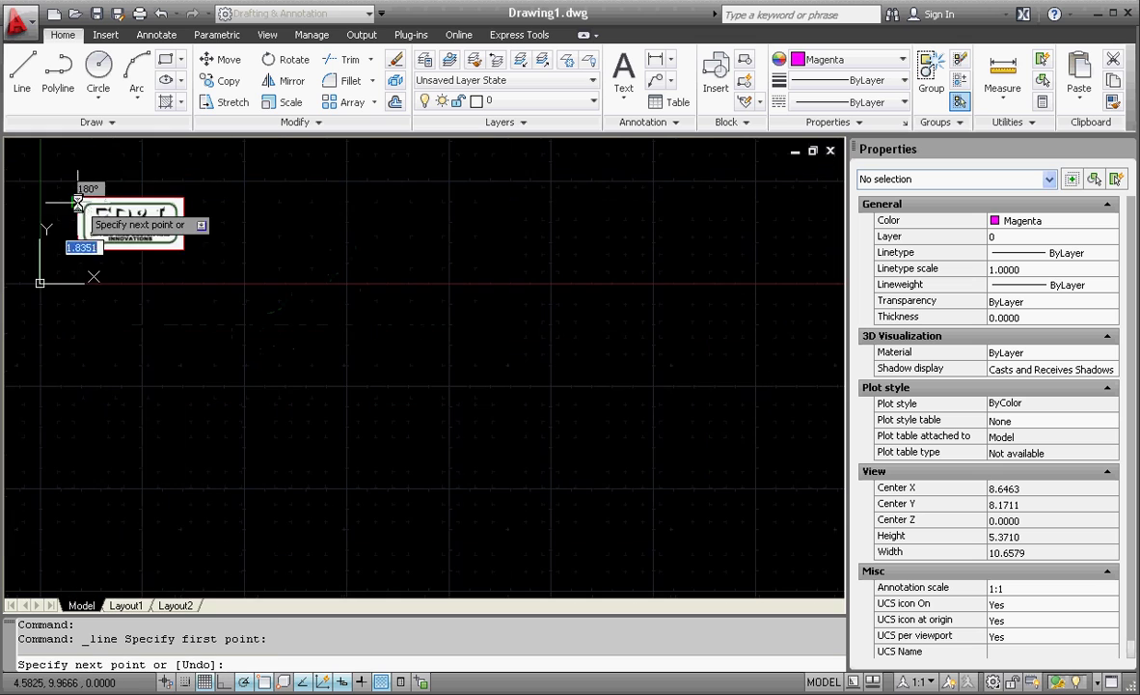
{"action": "scroll", "coordinate": [165, 212], "scroll_direction": "up", "scroll_amount": 6}
{"action": "scroll", "coordinate": [247, 224], "scroll_direction": "down", "scroll_amount": 2}
{"action": "scroll", "coordinate": [437, 220], "scroll_direction": "up", "scroll_amount": 4}
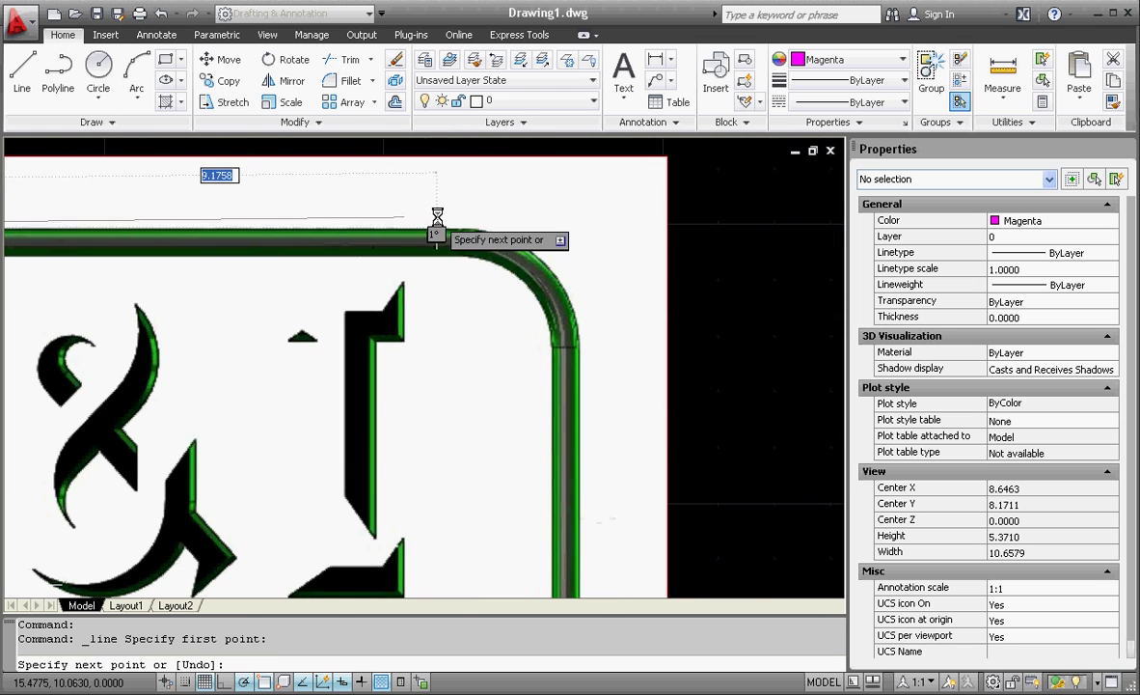
{"action": "left_click", "coordinate": [464, 230]}
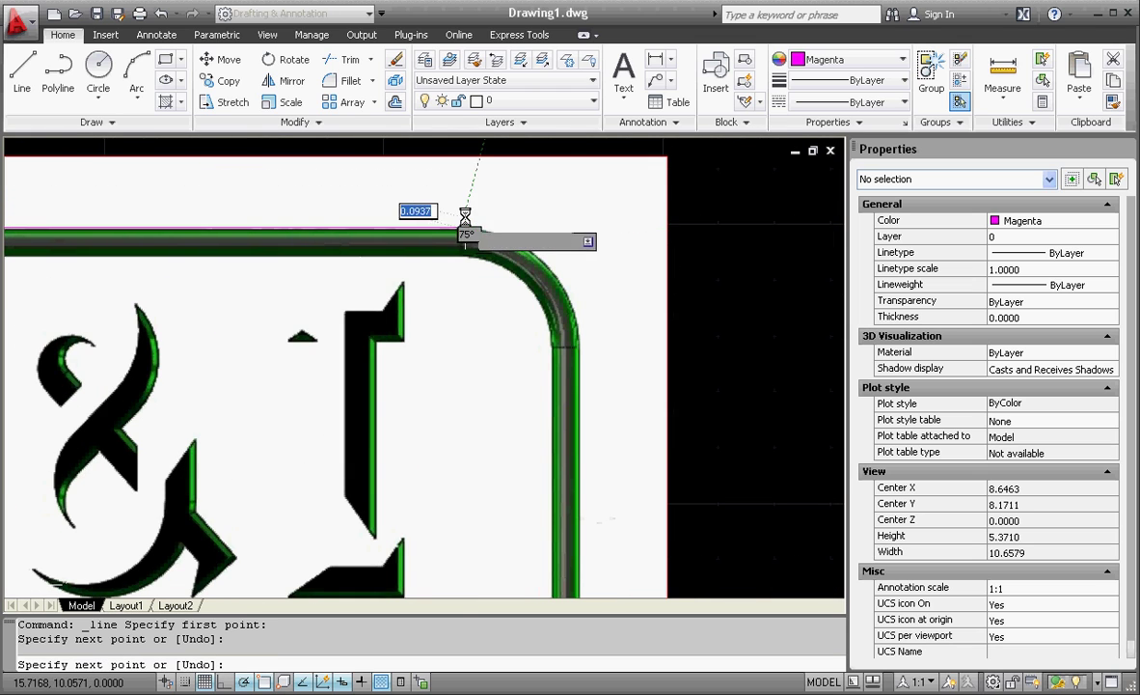
{"action": "key", "text": "Escape"}
Copy the top line down onto the border's inner edge
{"action": "left_click", "coordinate": [328, 247]}
{"action": "left_click", "coordinate": [304, 203]}
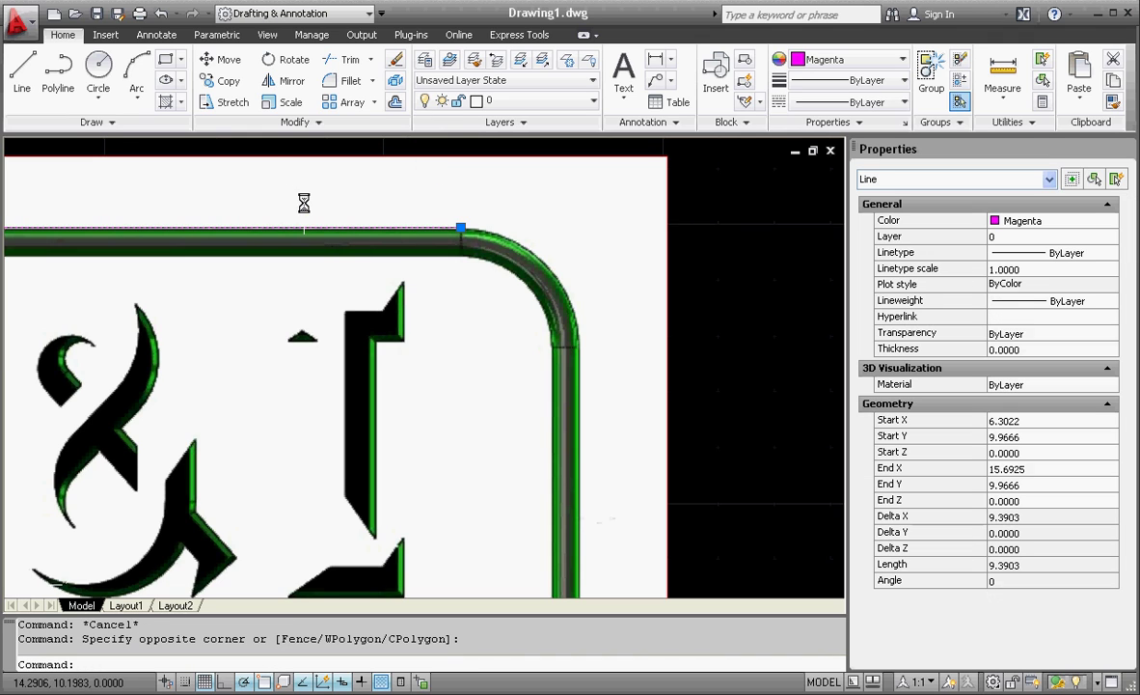
{"action": "left_click", "coordinate": [224, 81]}
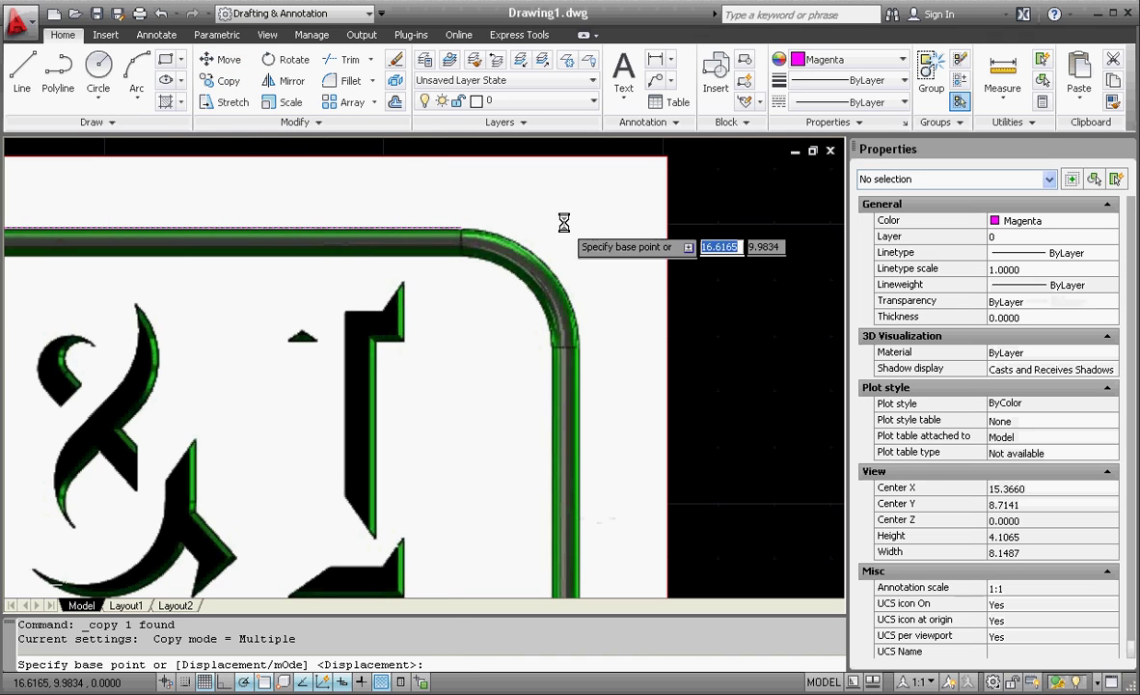
{"action": "scroll", "coordinate": [455, 232], "scroll_direction": "up", "scroll_amount": 5}
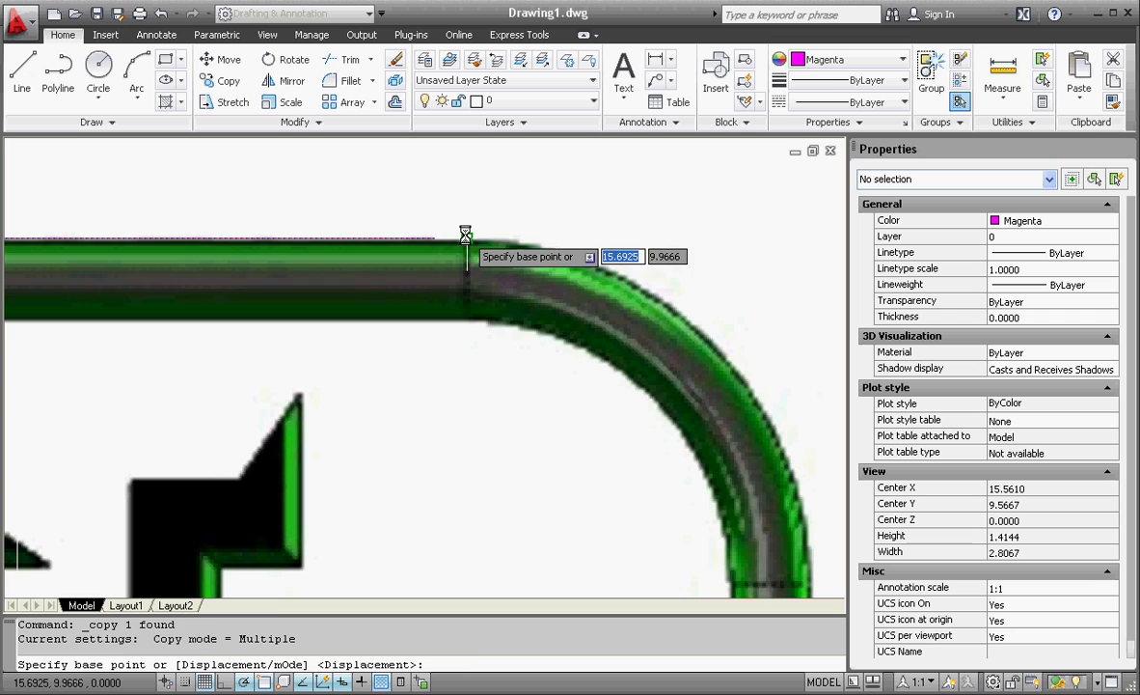
{"action": "left_click", "coordinate": [465, 236]}
{"action": "left_click", "coordinate": [487, 305]}
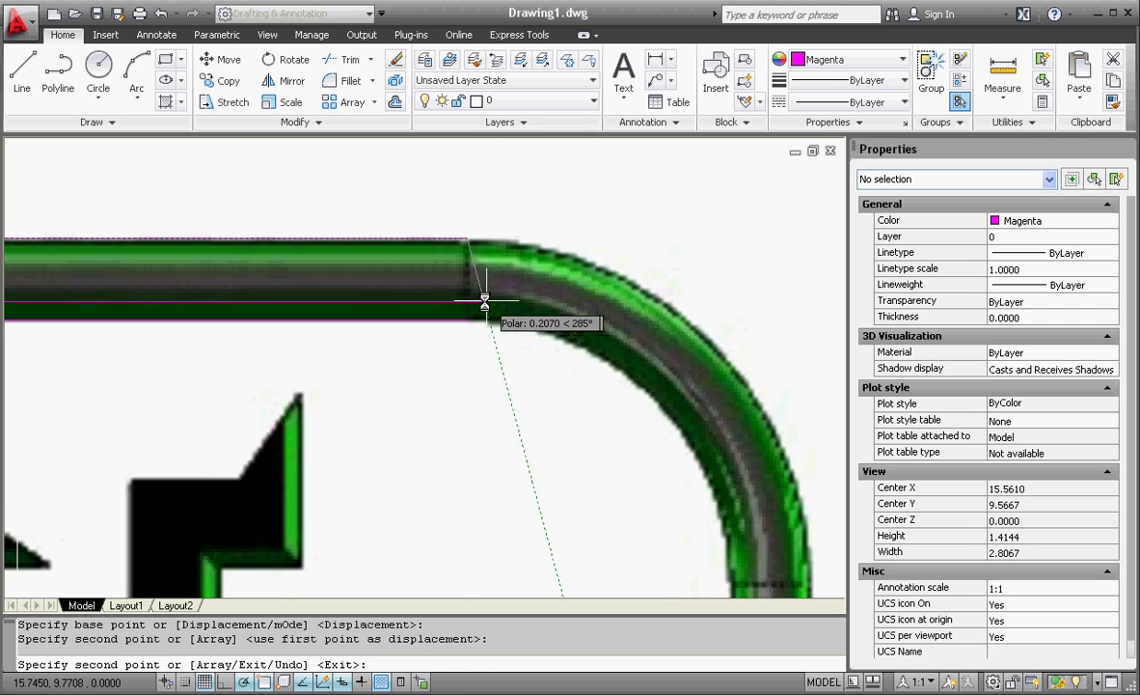
{"action": "key", "text": "Escape"}
{"action": "key", "text": "Escape"}
{"action": "key", "text": "Escape"}
Draw an arc around the outer top-right corner starting at the top line's end
{"action": "left_click", "coordinate": [138, 68]}
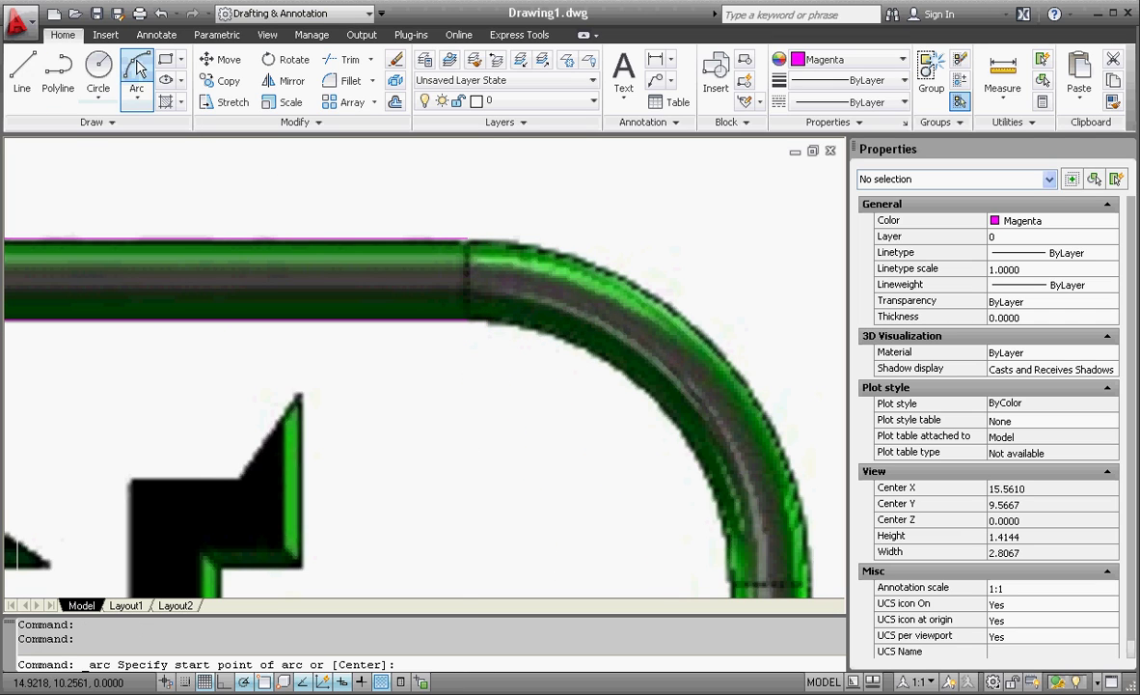
{"action": "left_click", "coordinate": [468, 228]}
{"action": "scroll", "coordinate": [463, 222], "scroll_direction": "down", "scroll_amount": 2}
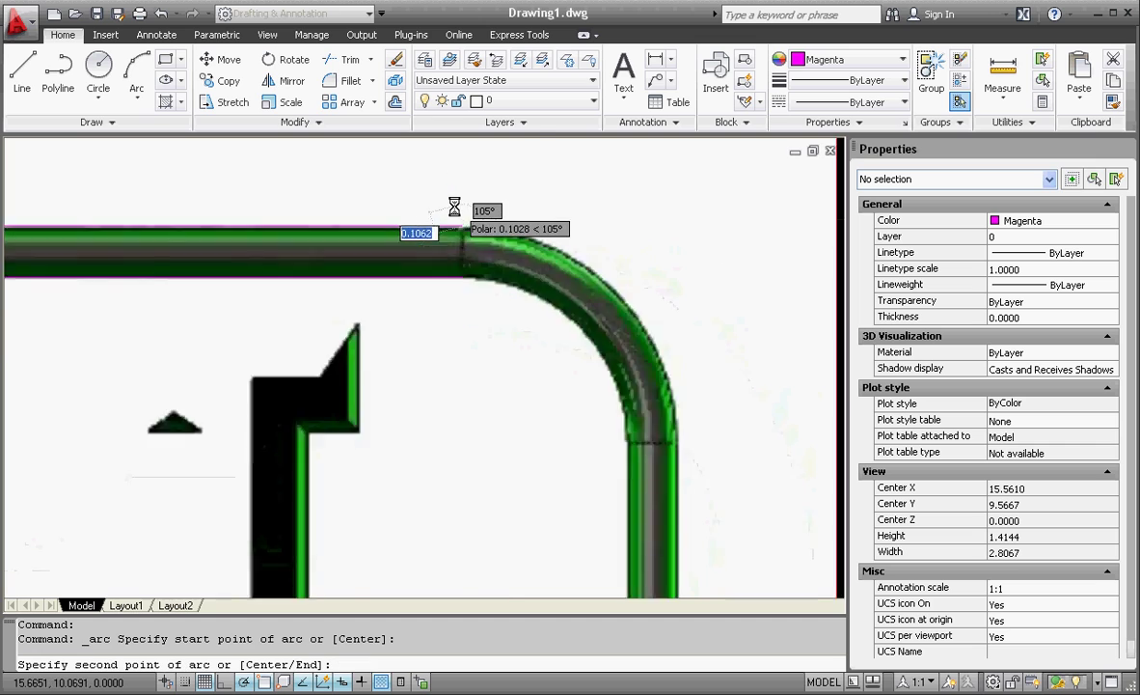
{"action": "scroll", "coordinate": [457, 189], "scroll_direction": "down", "scroll_amount": 3}
{"action": "scroll", "coordinate": [502, 198], "scroll_direction": "up", "scroll_amount": 3}
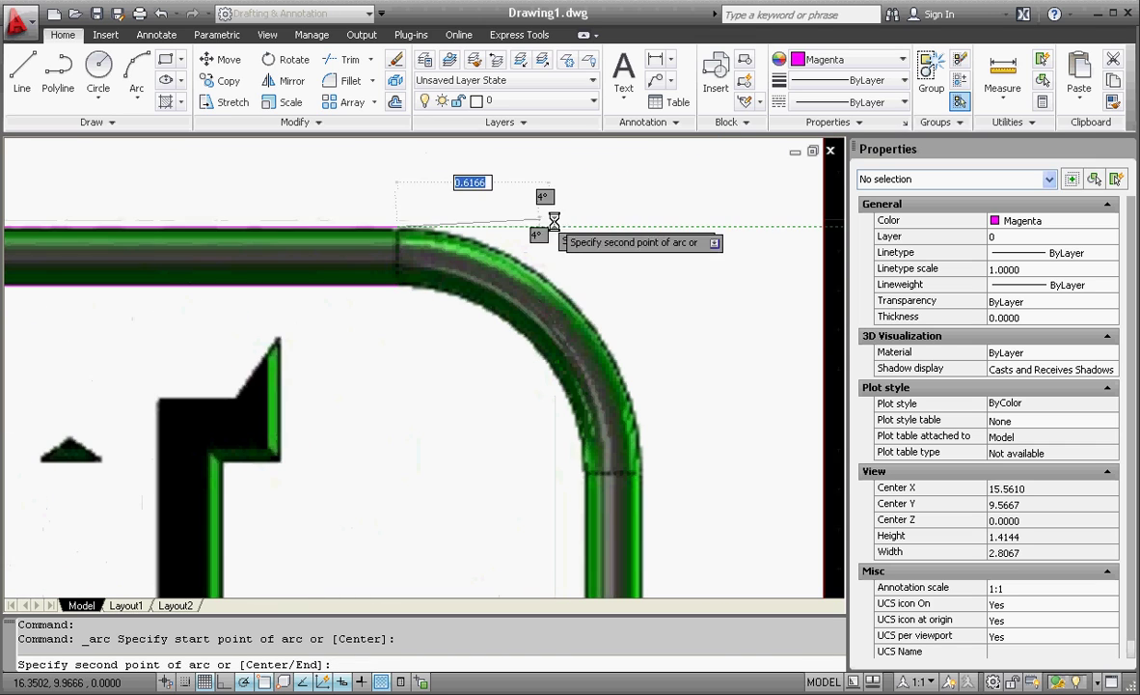
{"action": "left_click", "coordinate": [583, 316]}
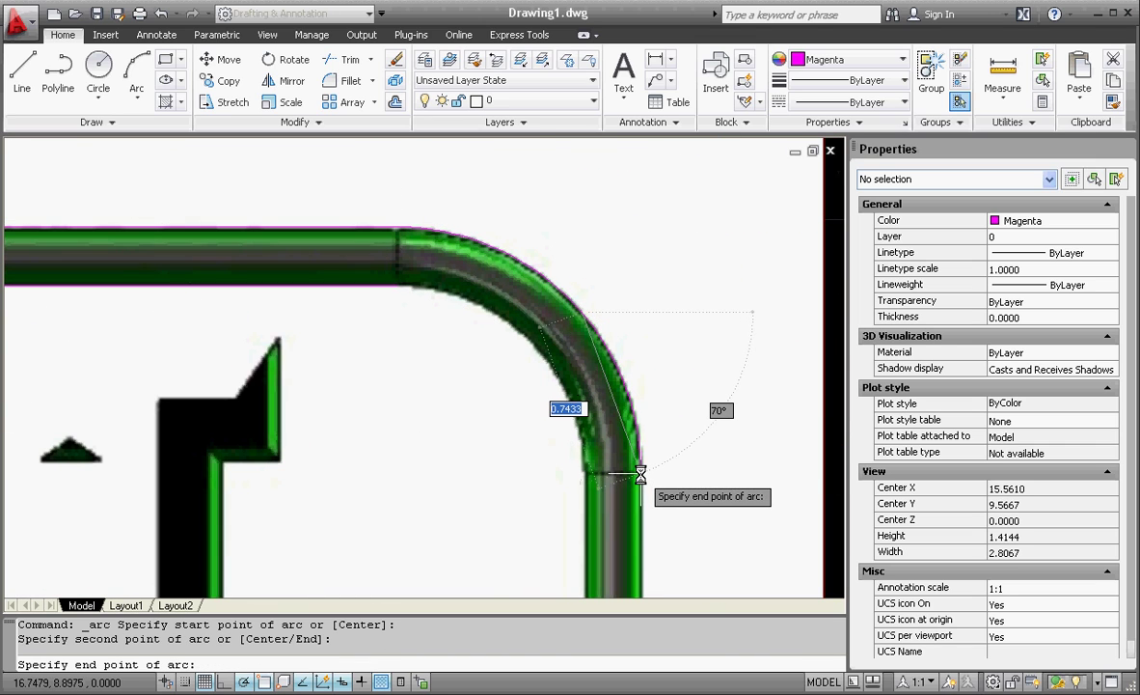
{"action": "key", "text": "Escape"}
{"action": "key", "text": "Escape"}
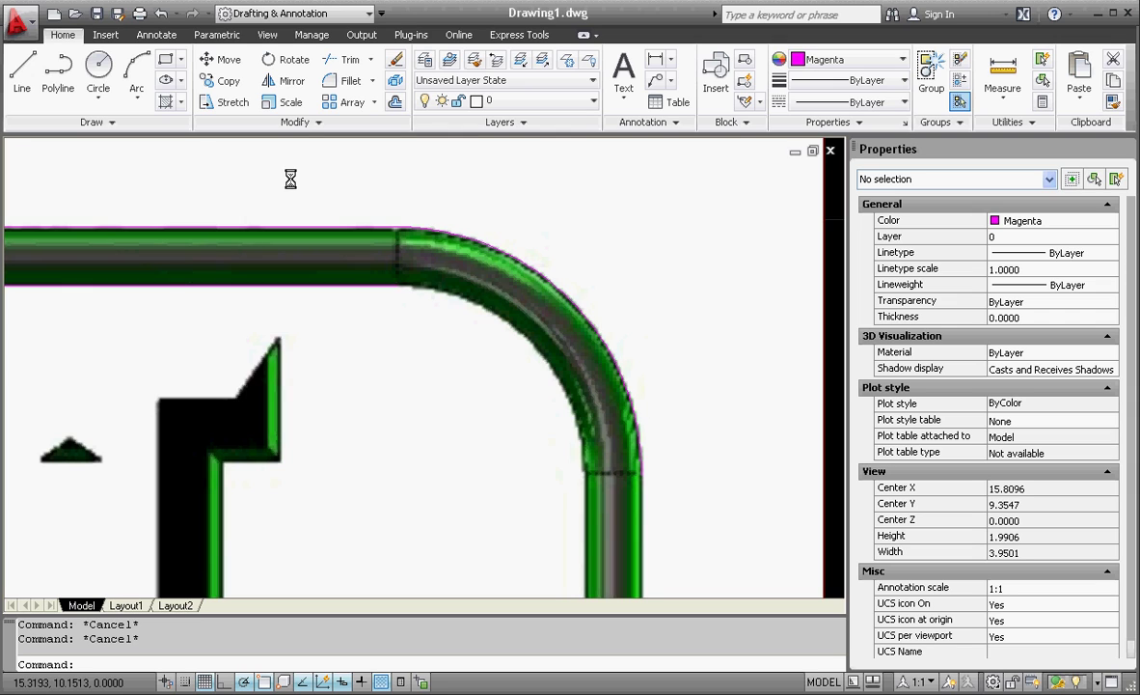
Offset the corner arc inward by the border's thickness, picked as two points
{"action": "left_click", "coordinate": [395, 102]}
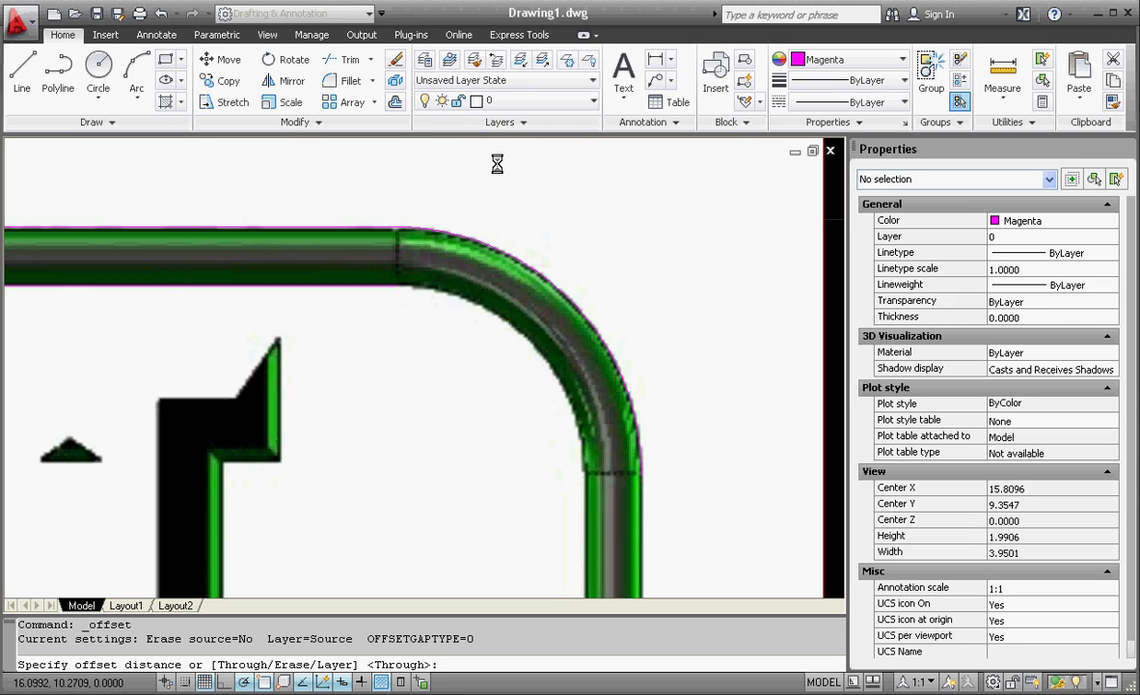
{"action": "left_click", "coordinate": [398, 229]}
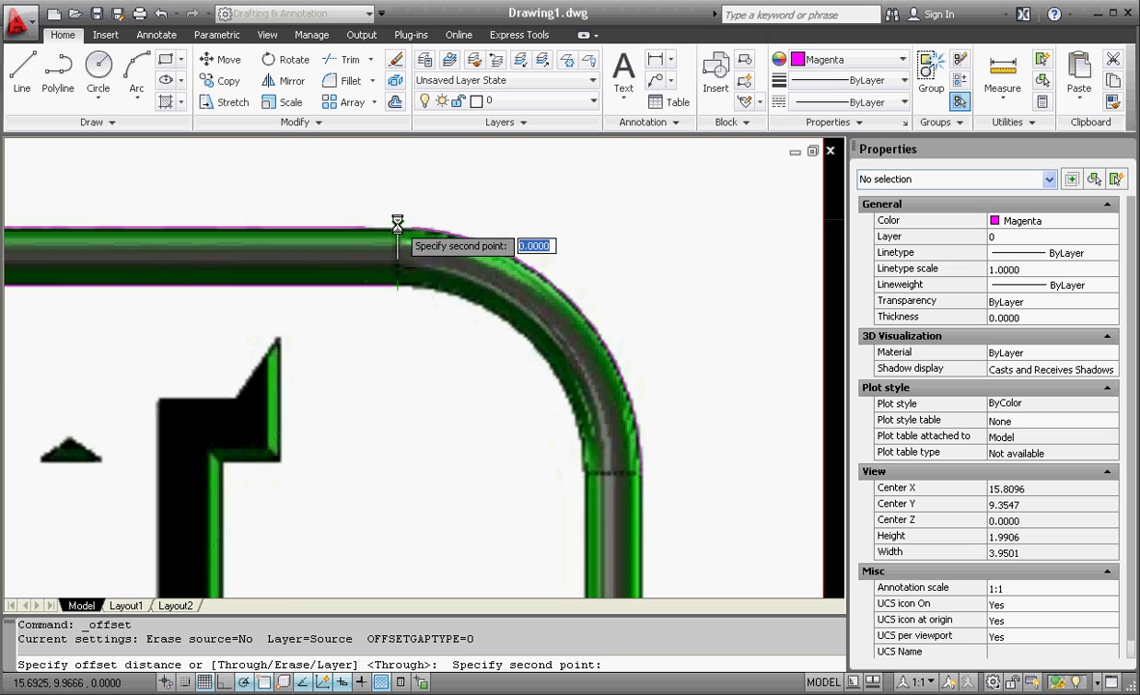
{"action": "left_click", "coordinate": [400, 290]}
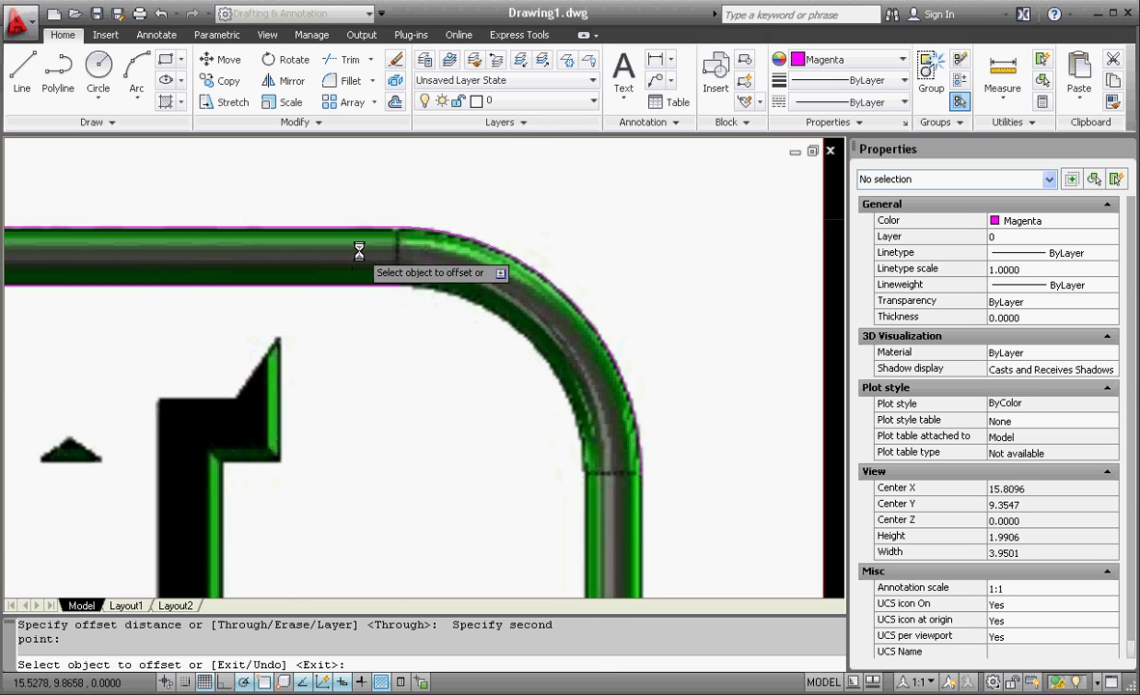
{"action": "left_click", "coordinate": [513, 270]}
{"action": "left_click", "coordinate": [470, 332]}
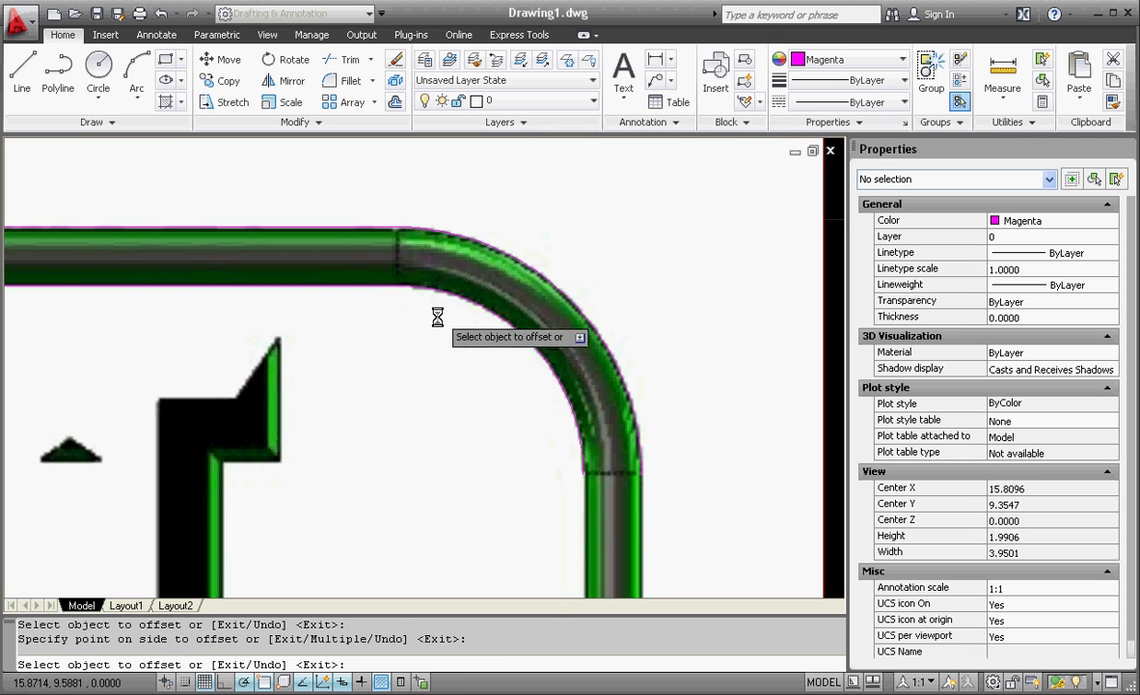
{"action": "key", "text": "Escape"}
{"action": "key", "text": "Escape"}
{"action": "key", "text": "Escape"}
Window-select the traced corner's two lines and two arcs
{"action": "left_click", "coordinate": [413, 344]}
{"action": "left_click", "coordinate": [309, 199]}
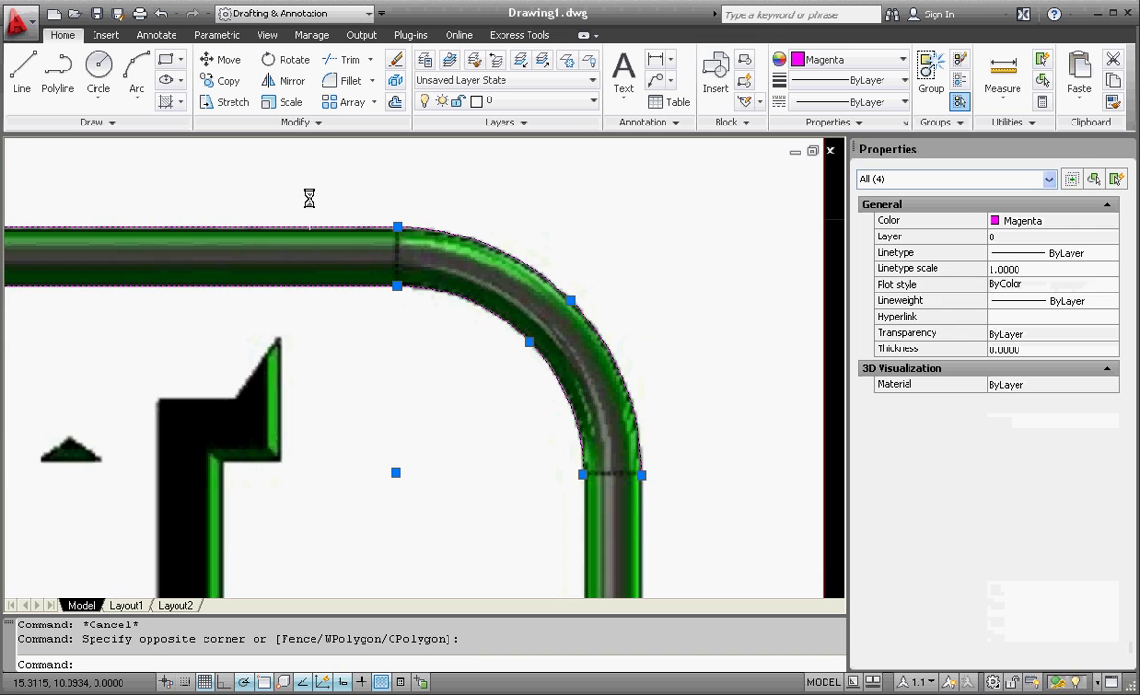
{"action": "scroll", "coordinate": [447, 192], "scroll_direction": "down", "scroll_amount": 5}
{"action": "scroll", "coordinate": [547, 280], "scroll_direction": "down", "scroll_amount": 3}
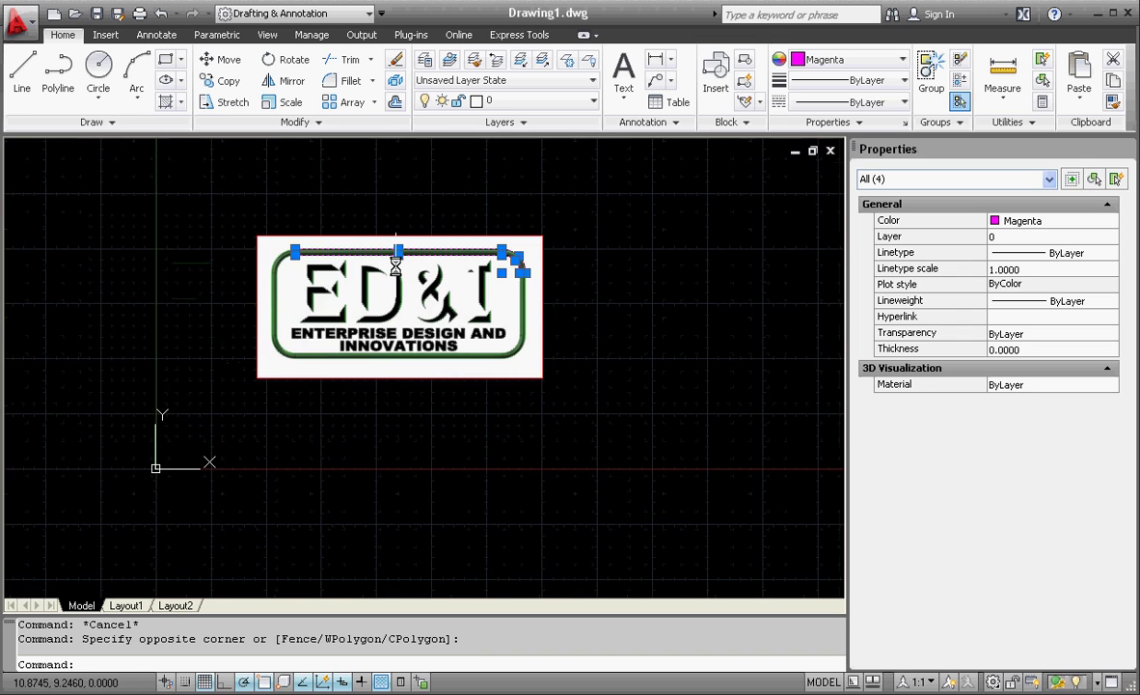
Draw a vertical line down the outer right edge to the arc's quadrant point
{"action": "scroll", "coordinate": [397, 265], "scroll_direction": "up", "scroll_amount": 4}
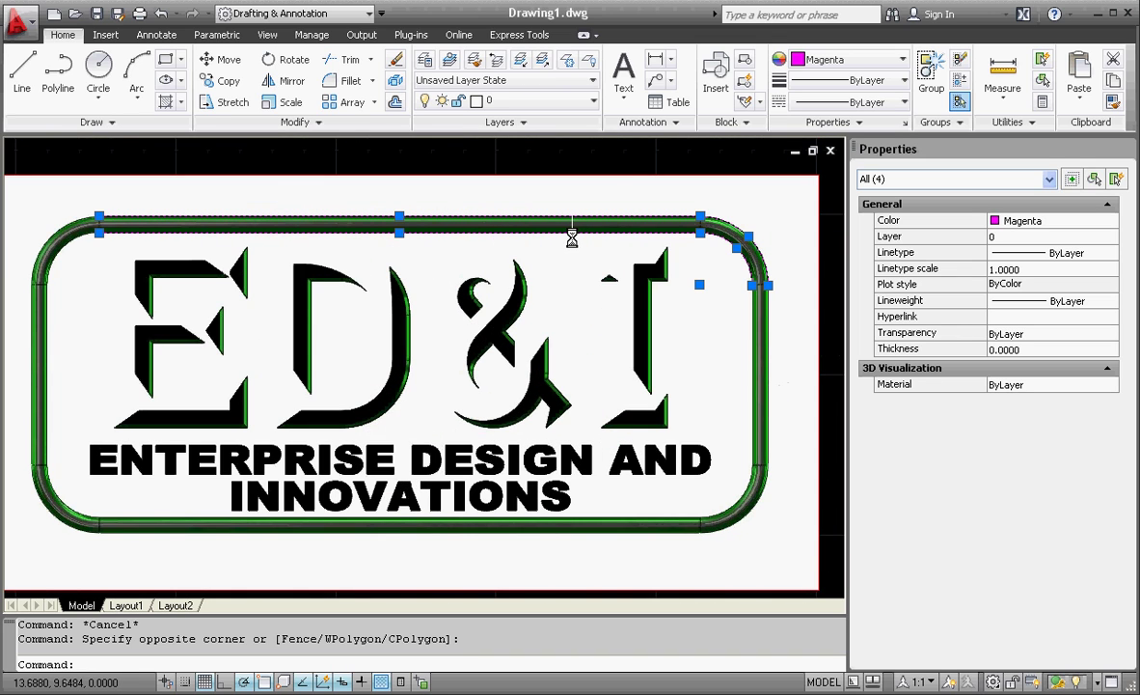
{"action": "key", "text": "Escape"}
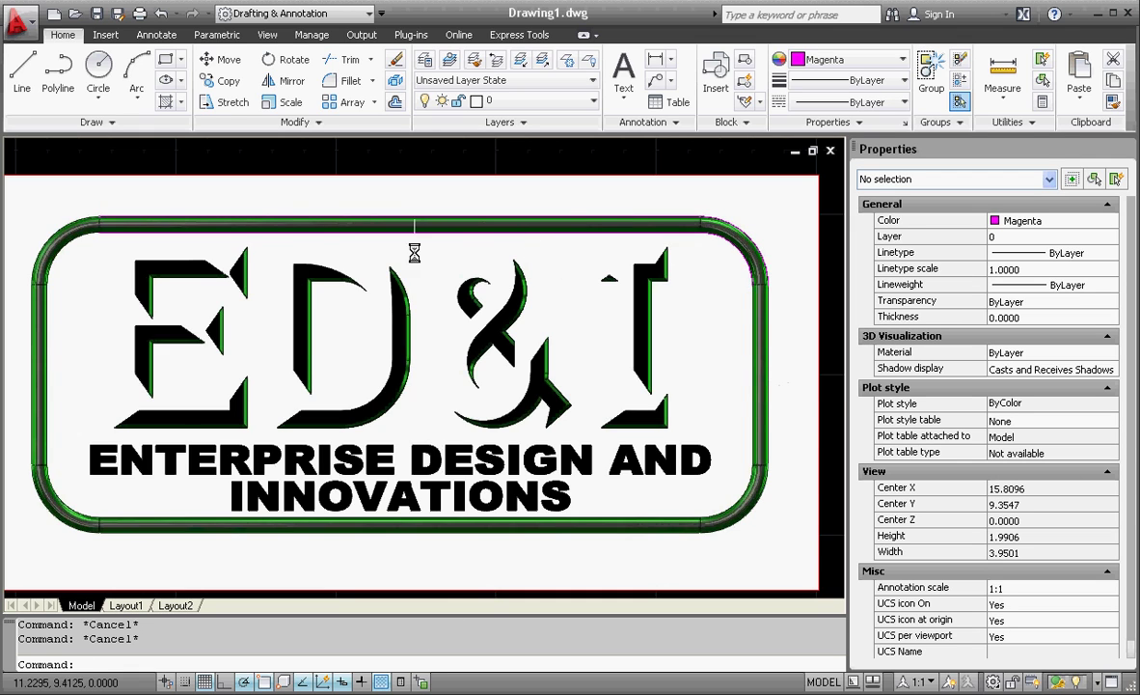
{"action": "scroll", "coordinate": [535, 275], "scroll_direction": "down", "scroll_amount": 4}
{"action": "scroll", "coordinate": [544, 277], "scroll_direction": "up", "scroll_amount": 5}
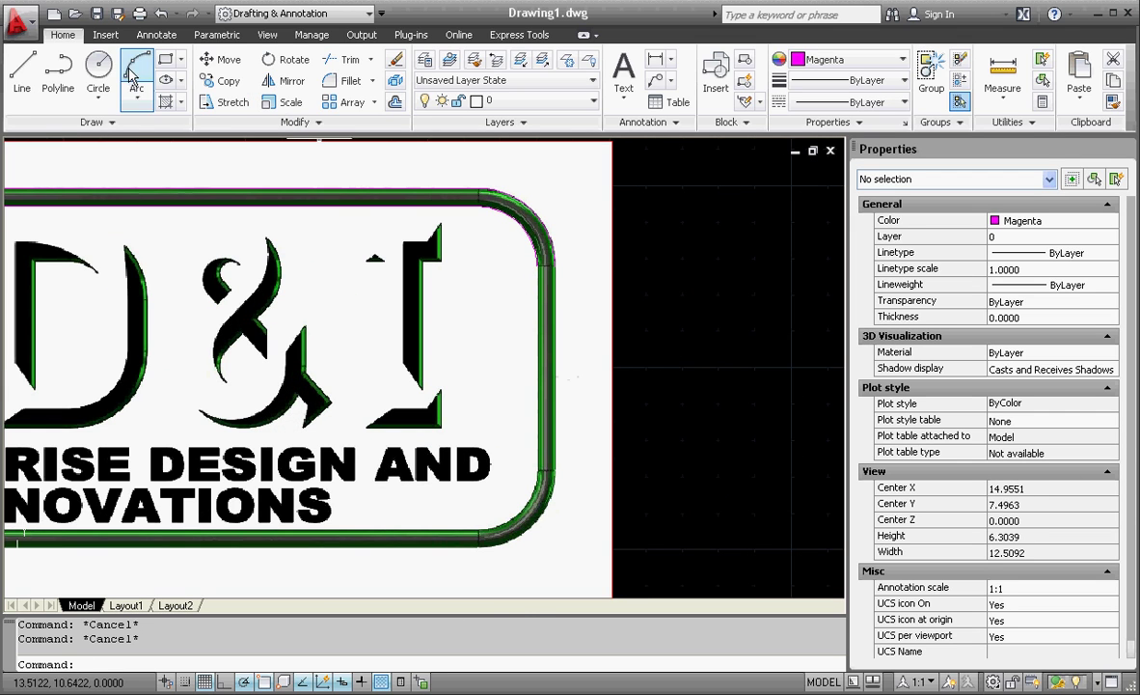
{"action": "left_click", "coordinate": [21, 67]}
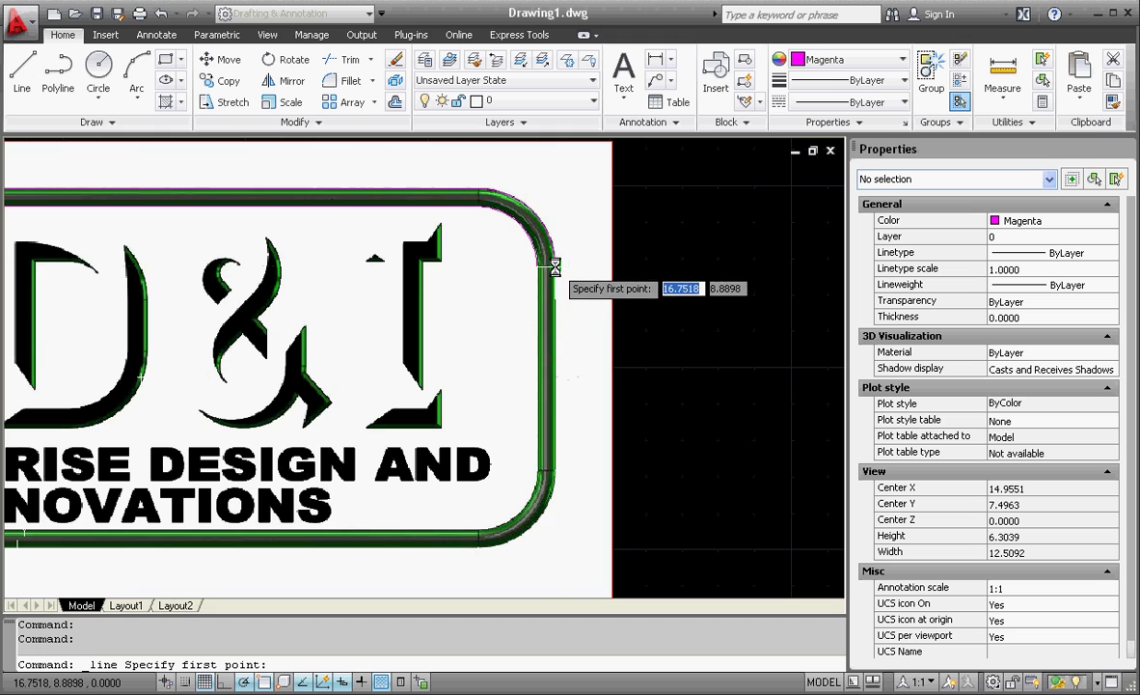
{"action": "left_click", "coordinate": [553, 265]}
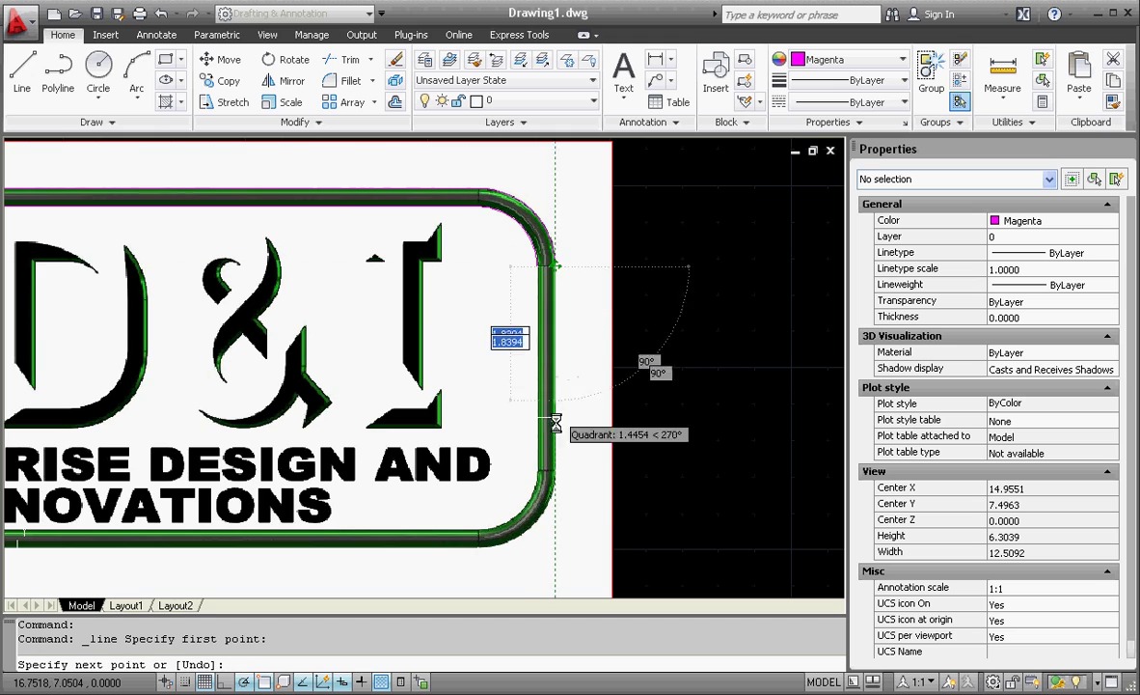
{"action": "left_click", "coordinate": [558, 471]}
{"action": "key", "text": "Escape"}
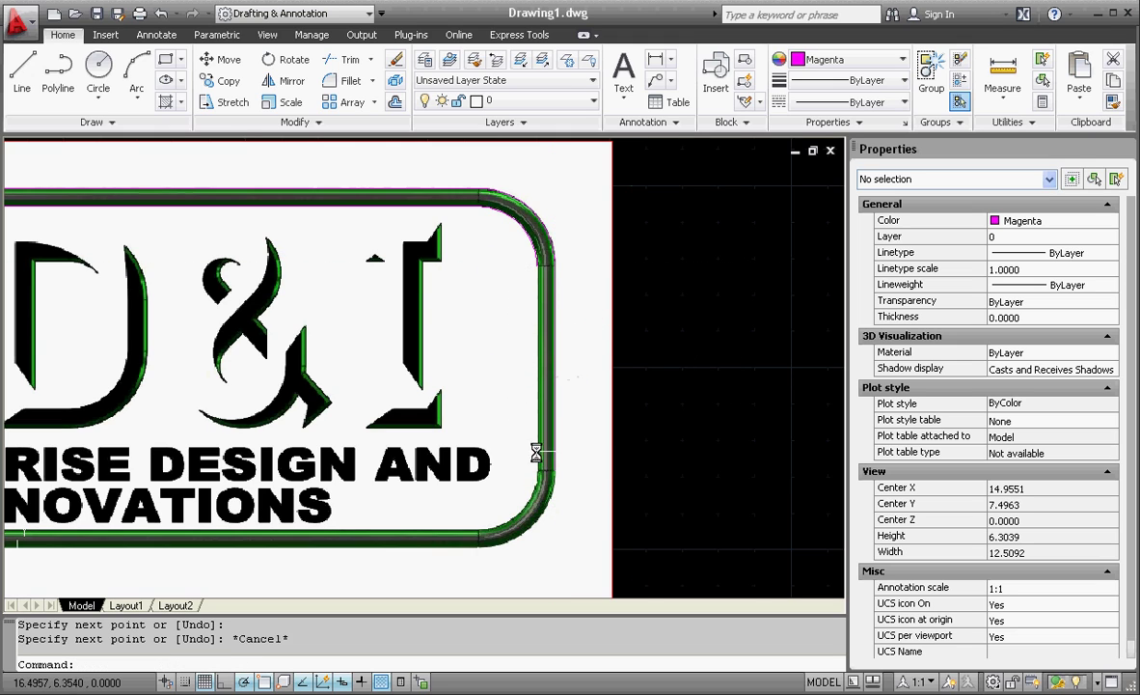
{"action": "key", "text": "Escape"}
Draw a matching vertical line along the inner right edge, then select both right-side lines
{"action": "key", "text": "Return"}
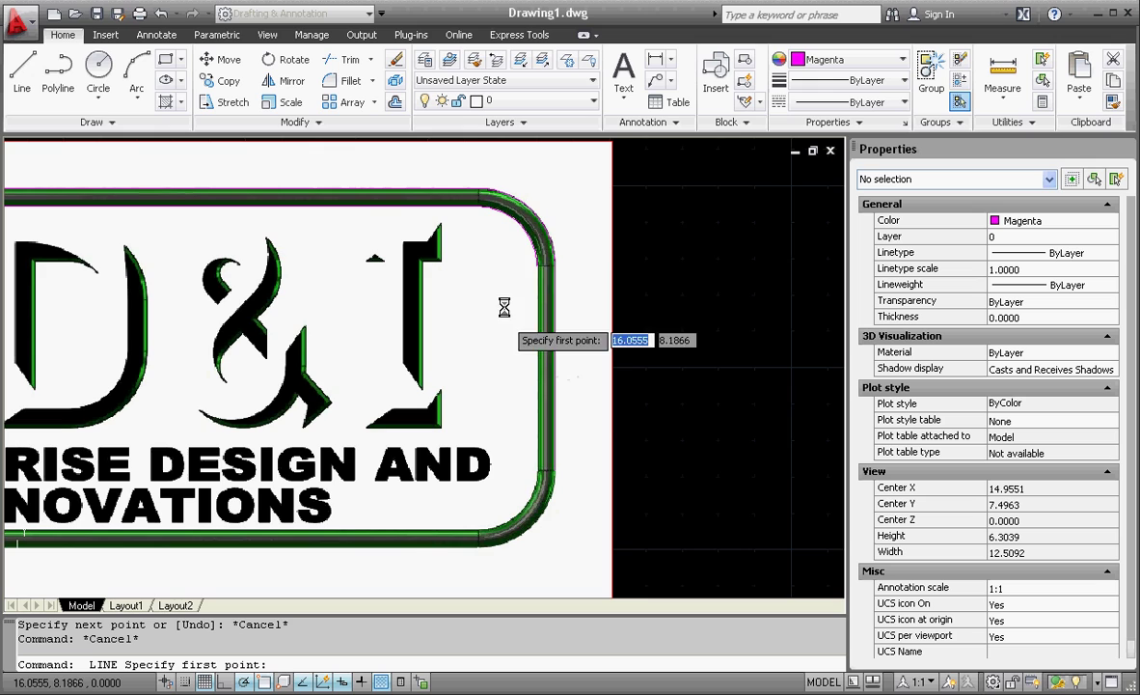
{"action": "left_click", "coordinate": [535, 265]}
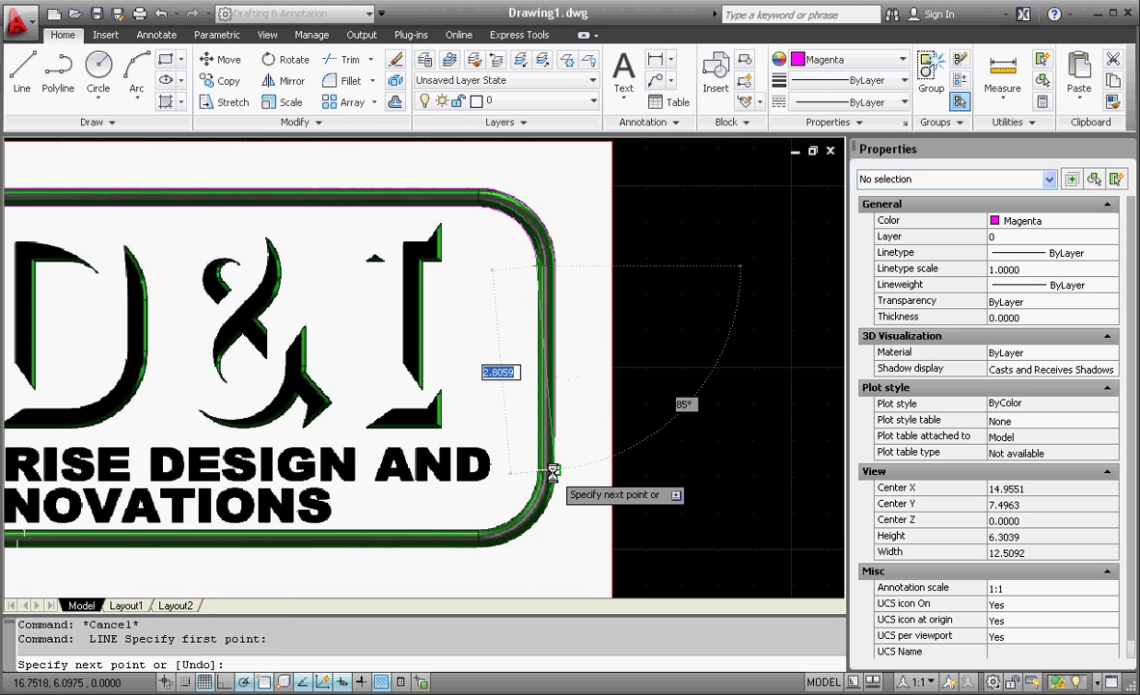
{"action": "left_click", "coordinate": [539, 472]}
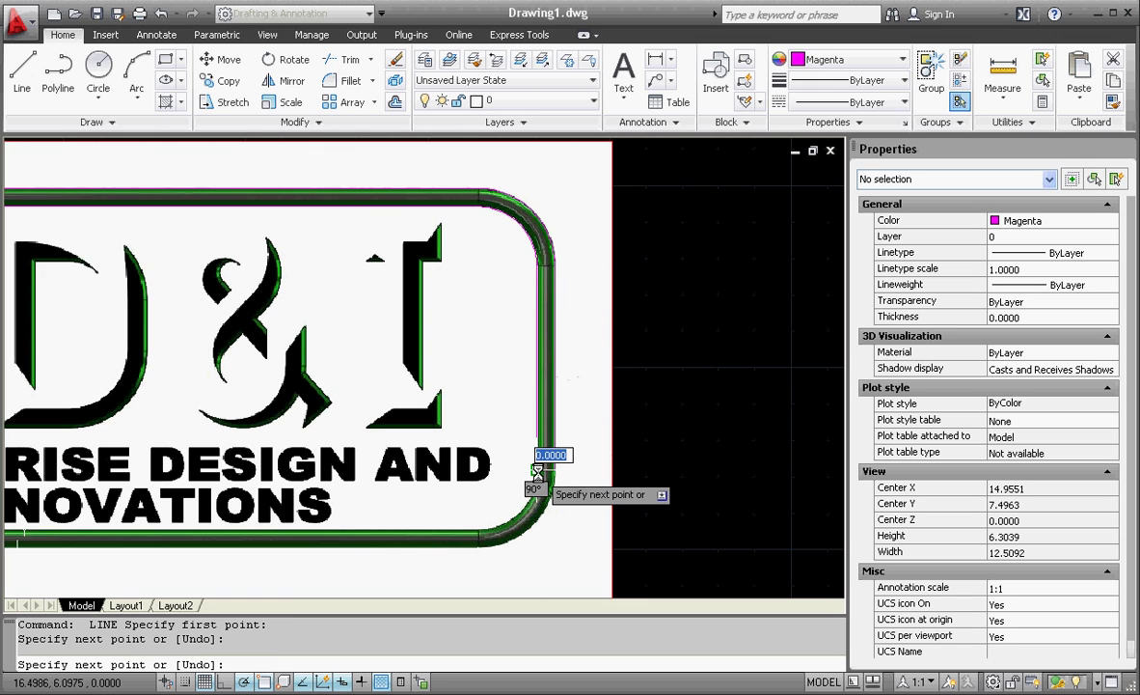
{"action": "key", "text": "Escape"}
{"action": "key", "text": "Escape"}
{"action": "left_click", "coordinate": [590, 384]}
{"action": "left_click", "coordinate": [529, 391]}
{"action": "scroll", "coordinate": [570, 329], "scroll_direction": "down", "scroll_amount": 4}
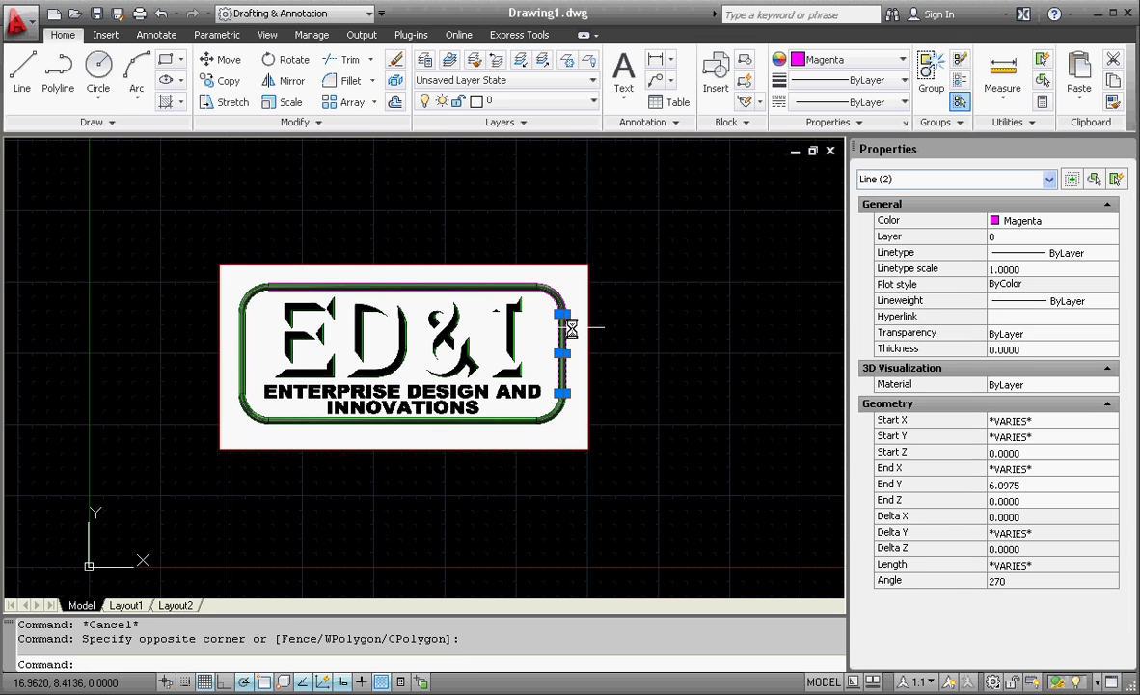
{"action": "left_click", "coordinate": [562, 315]}
Cancel the stretch and window-select the six traced corner objects
{"action": "key", "text": "Escape"}
{"action": "key", "text": "Escape"}
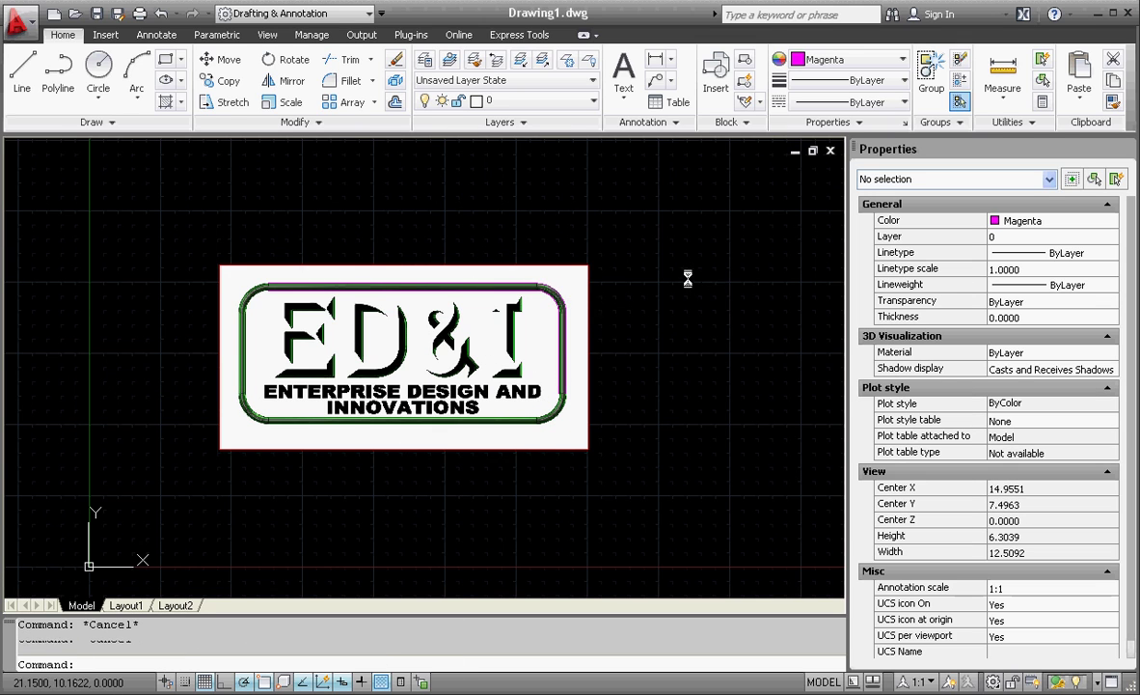
{"action": "scroll", "coordinate": [561, 325], "scroll_direction": "up", "scroll_amount": 5}
{"action": "left_click", "coordinate": [592, 305]}
{"action": "left_click", "coordinate": [427, 158]}
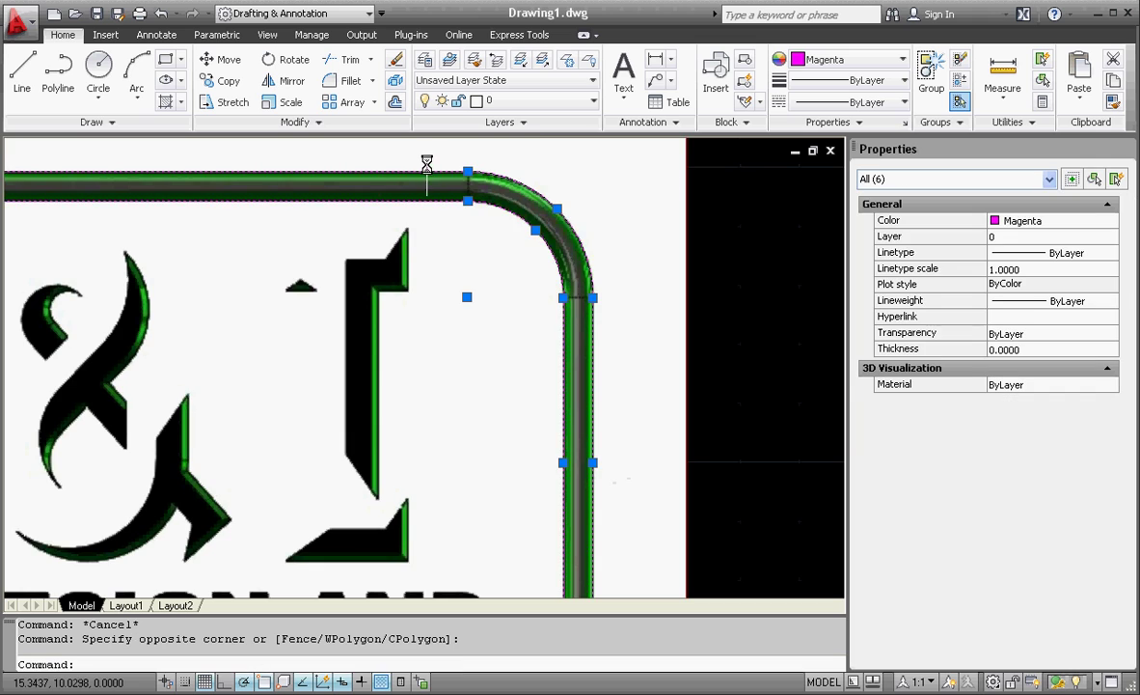
{"action": "scroll", "coordinate": [467, 267], "scroll_direction": "down", "scroll_amount": 4}
{"action": "scroll", "coordinate": [467, 266], "scroll_direction": "down", "scroll_amount": 2}
{"action": "scroll", "coordinate": [424, 307], "scroll_direction": "up", "scroll_amount": 2}
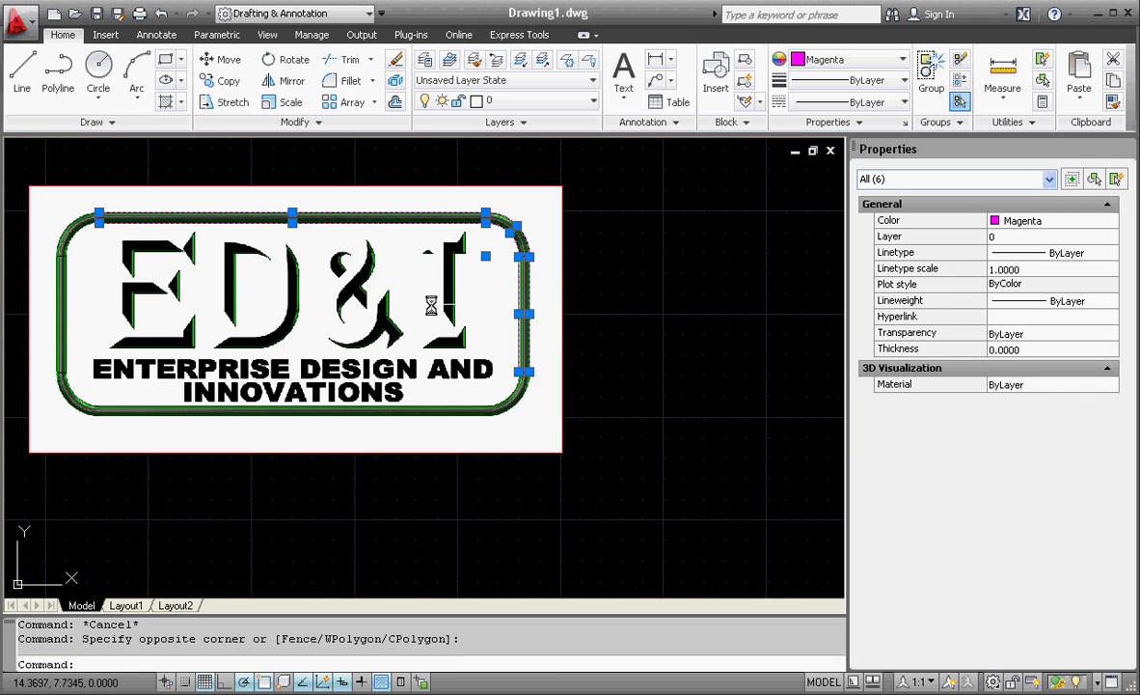
Clear the selection and turn off the Image layer to hide the logo
{"action": "key", "text": "Escape"}
{"action": "key", "text": "Escape"}
{"action": "scroll", "coordinate": [411, 279], "scroll_direction": "down", "scroll_amount": 2}
{"action": "scroll", "coordinate": [415, 224], "scroll_direction": "up", "scroll_amount": 2}
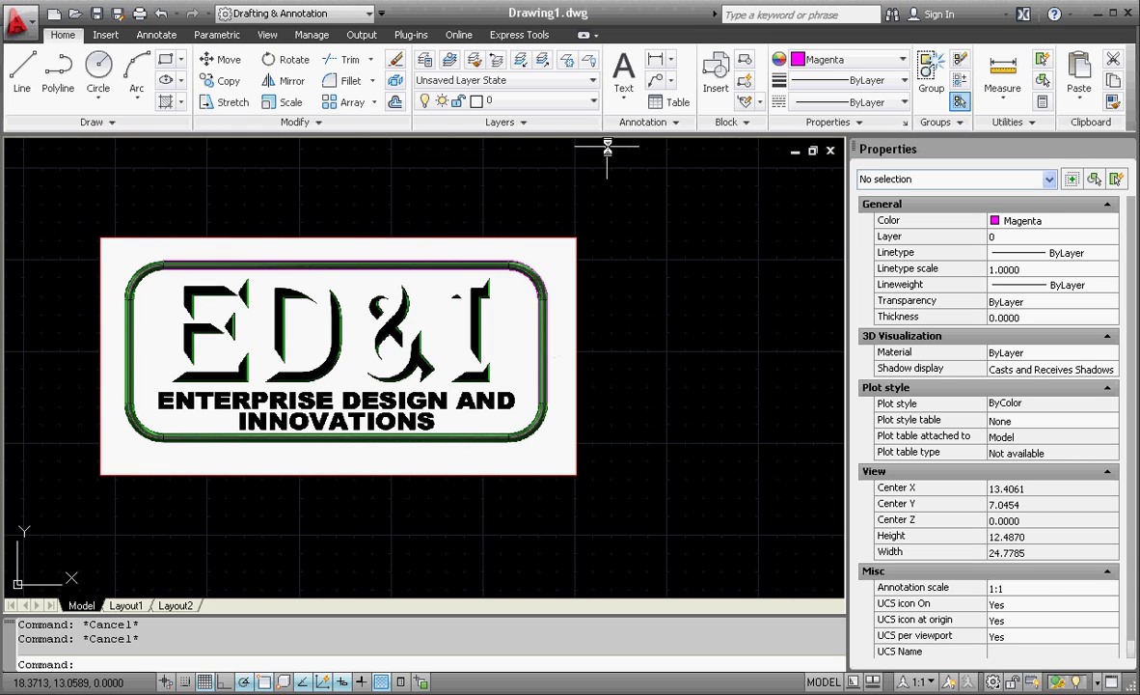
{"action": "left_click", "coordinate": [595, 105]}
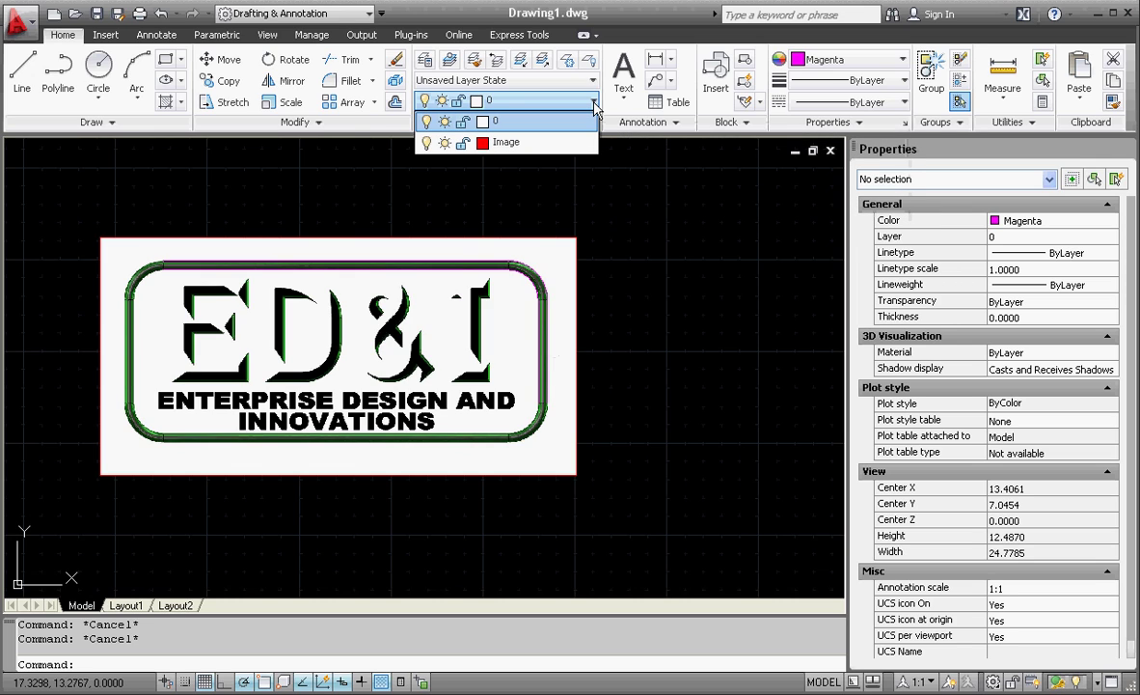
{"action": "left_click", "coordinate": [428, 143]}
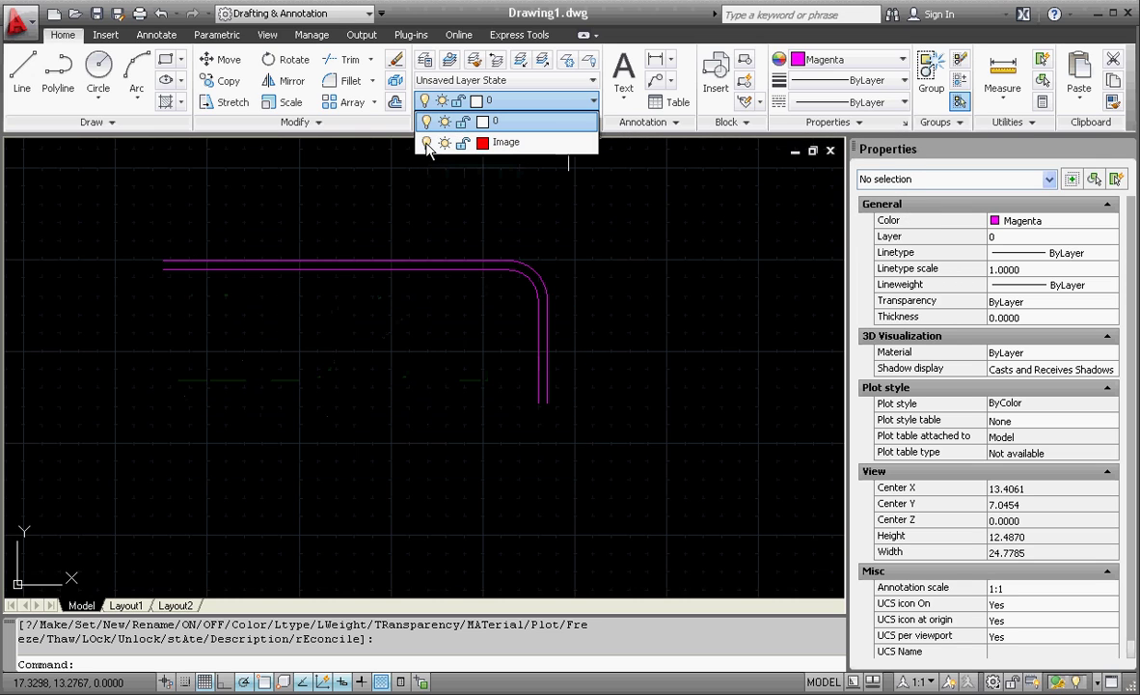
Mirror the corner's lines, arc and vertical line about a horizontal axis, keeping the originals
{"action": "left_click", "coordinate": [478, 202]}
{"action": "left_click", "coordinate": [575, 224]}
{"action": "left_click", "coordinate": [519, 279]}
{"action": "left_click", "coordinate": [440, 237]}
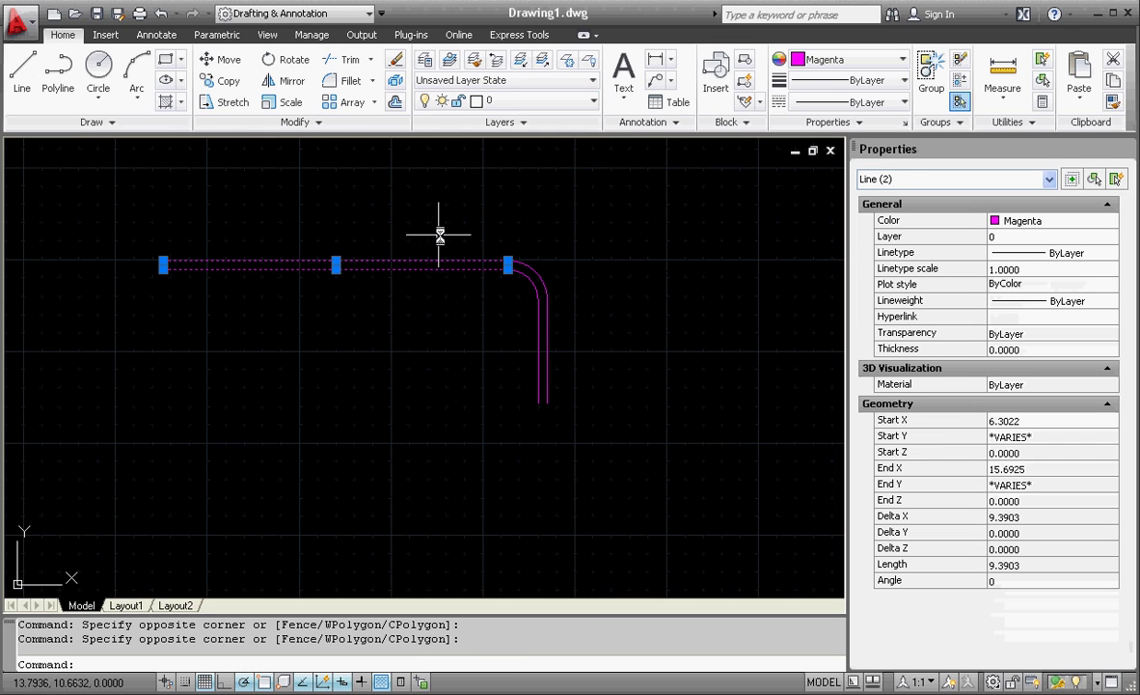
{"action": "left_click", "coordinate": [569, 275]}
{"action": "left_click", "coordinate": [453, 218]}
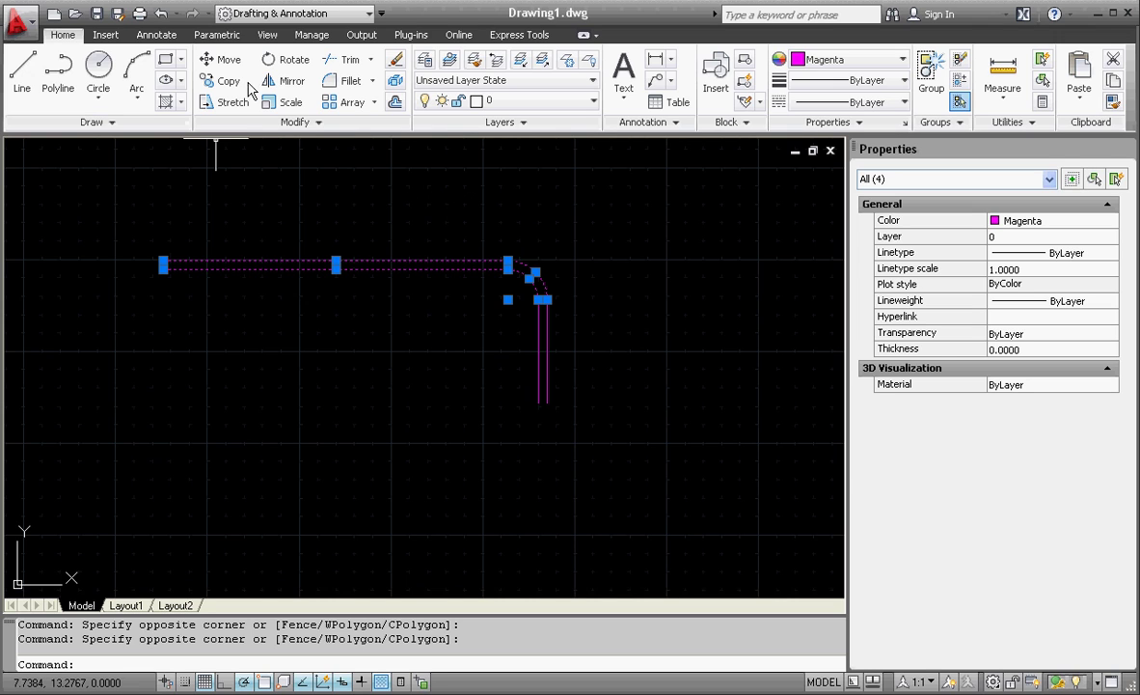
{"action": "left_click", "coordinate": [282, 81]}
{"action": "left_click", "coordinate": [541, 359]}
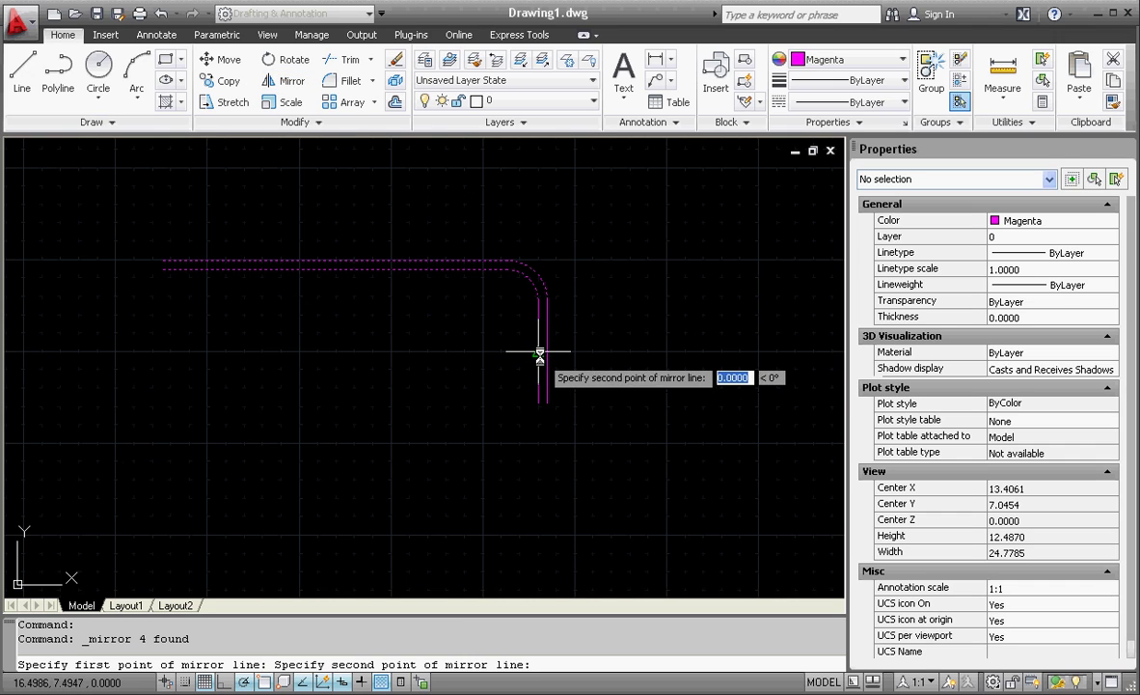
{"action": "left_click", "coordinate": [382, 353]}
{"action": "right_click", "coordinate": [384, 349]}
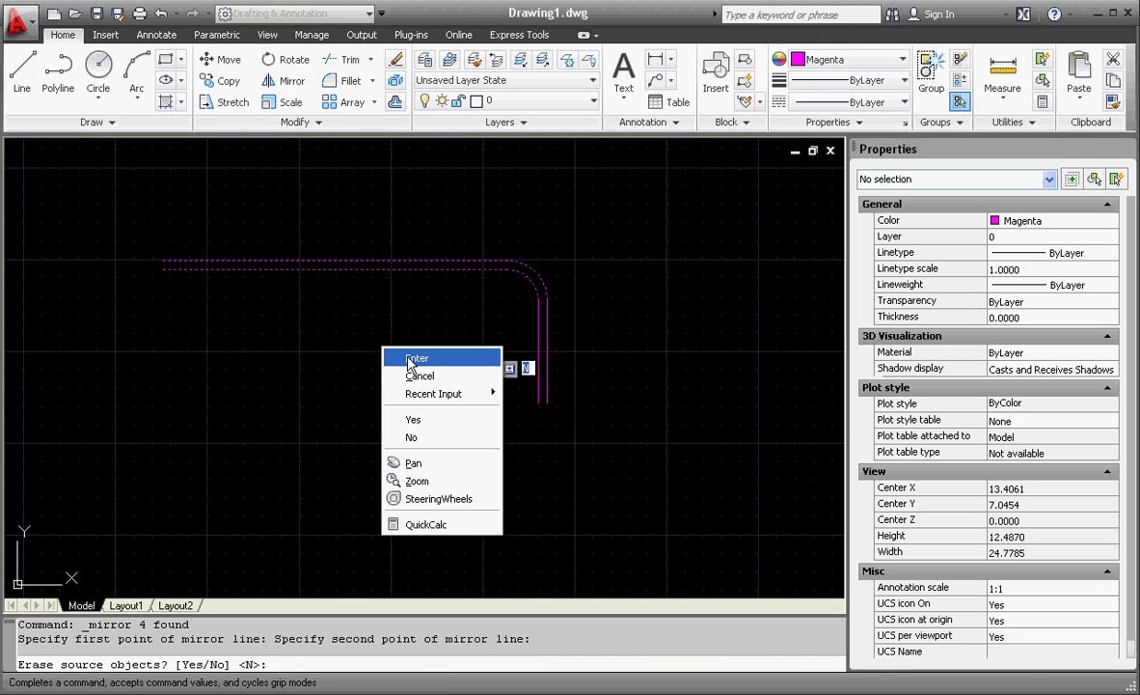
{"action": "left_click", "coordinate": [410, 359]}
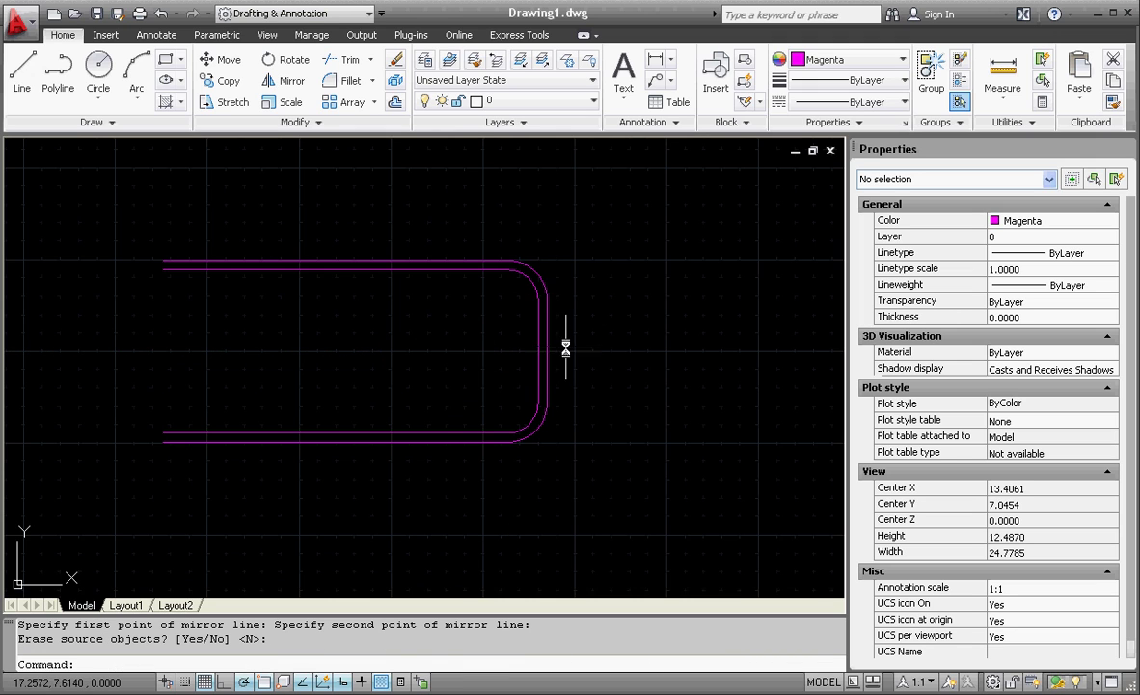
Mirror the six right-hand objects about a vertical axis, keeping the originals
{"action": "left_click", "coordinate": [468, 241]}
{"action": "left_click", "coordinate": [623, 474]}
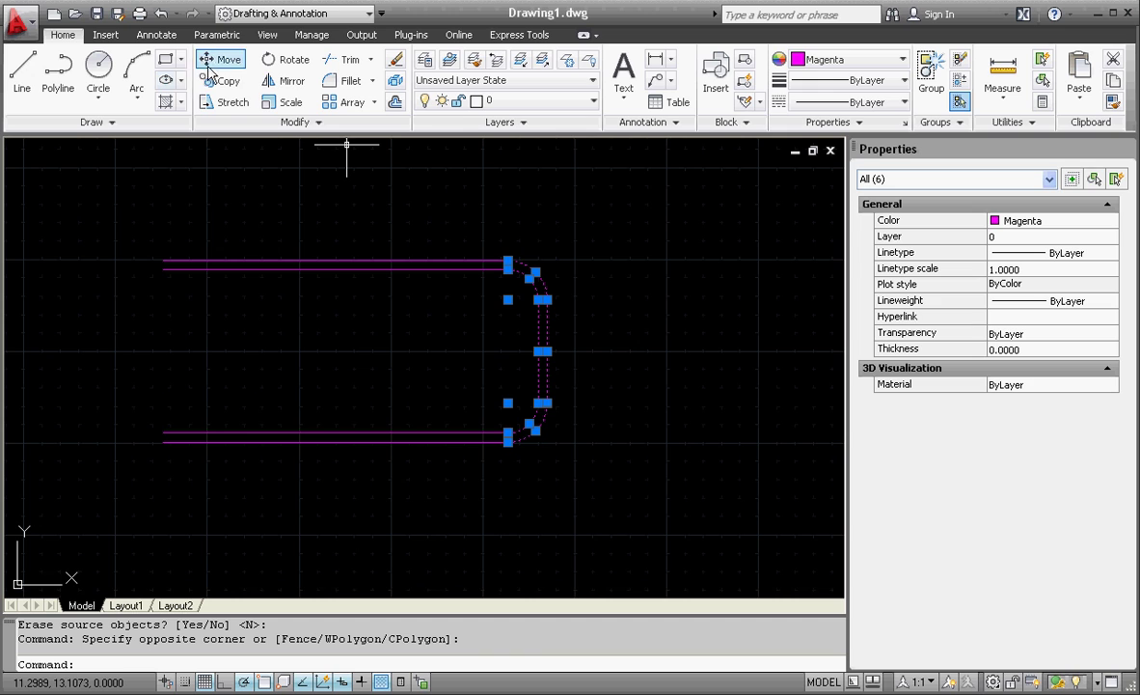
{"action": "left_click", "coordinate": [283, 81]}
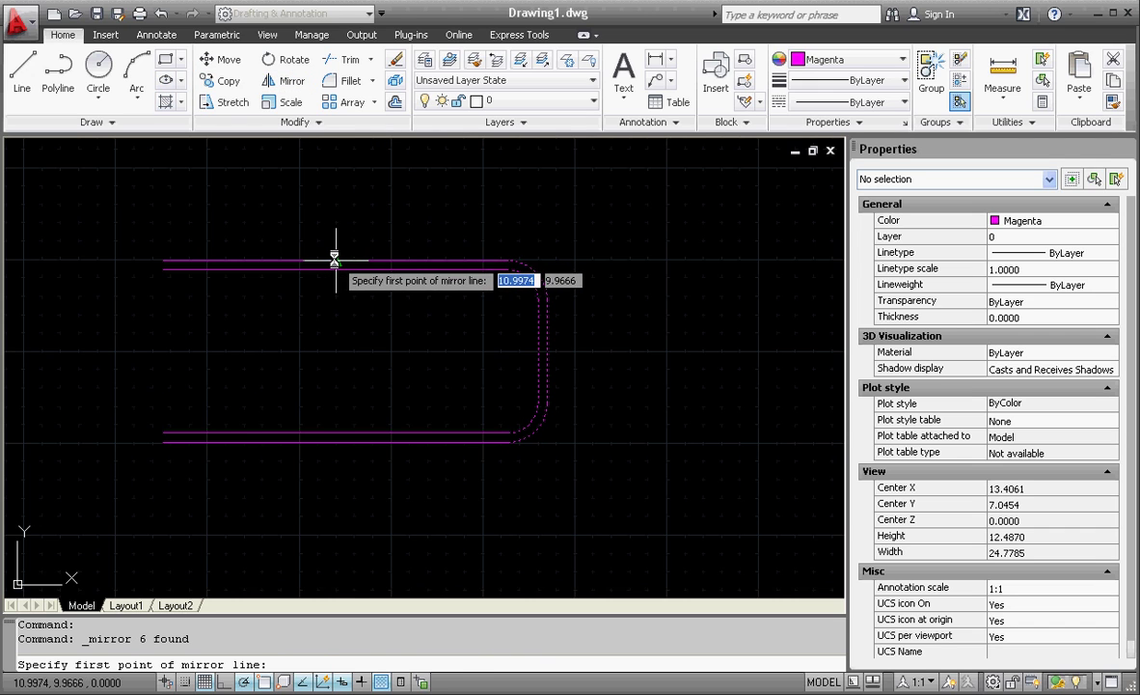
{"action": "left_click", "coordinate": [334, 261]}
{"action": "left_click", "coordinate": [332, 215]}
{"action": "right_click", "coordinate": [335, 213]}
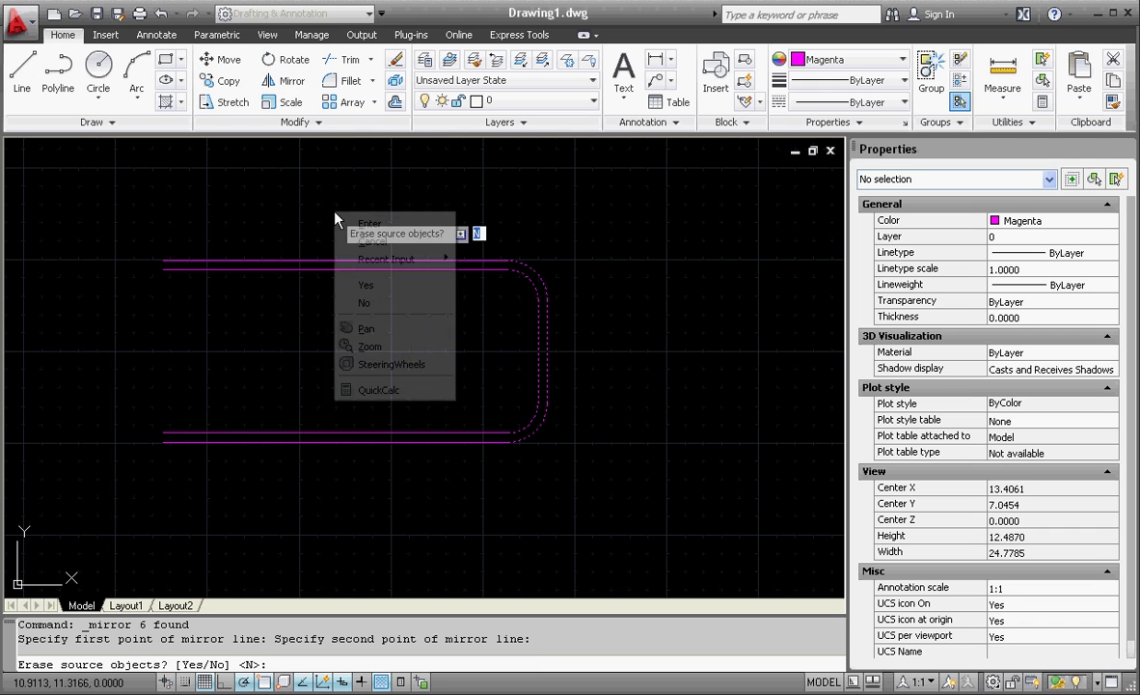
{"action": "left_click", "coordinate": [382, 302]}
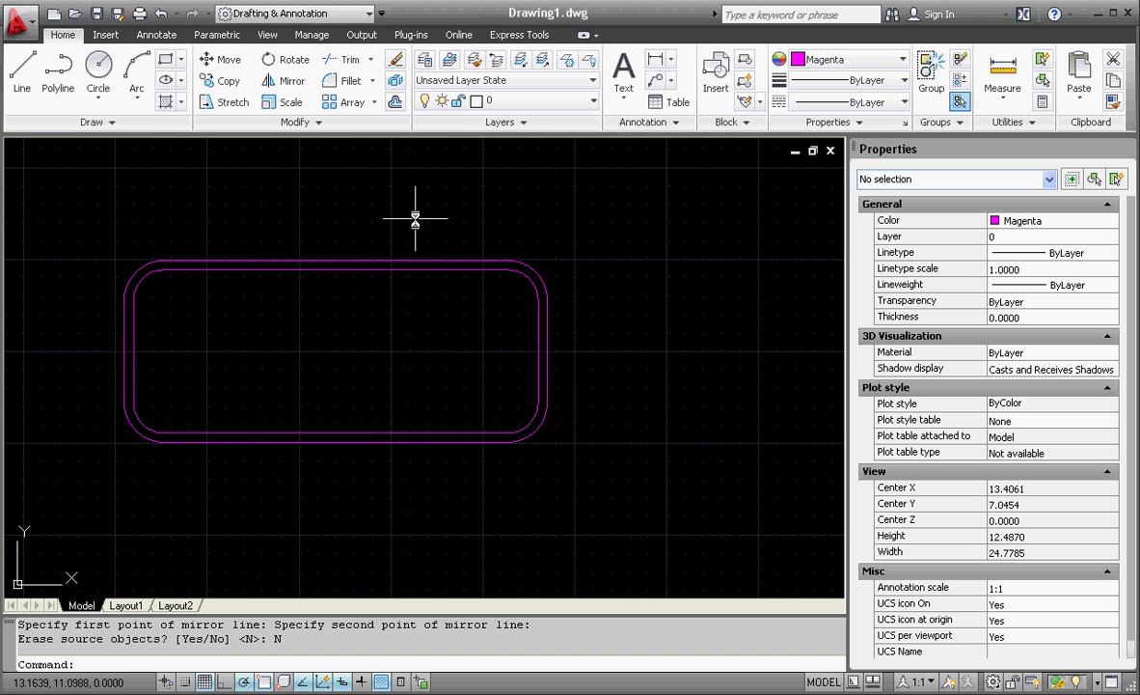
{"action": "key", "text": "Escape"}
{"action": "key", "text": "Escape"}
{"action": "scroll", "coordinate": [339, 339], "scroll_direction": "down", "scroll_amount": 4}
{"action": "scroll", "coordinate": [229, 407], "scroll_direction": "up", "scroll_amount": 5}
{"action": "scroll", "coordinate": [372, 382], "scroll_direction": "down", "scroll_amount": 2}
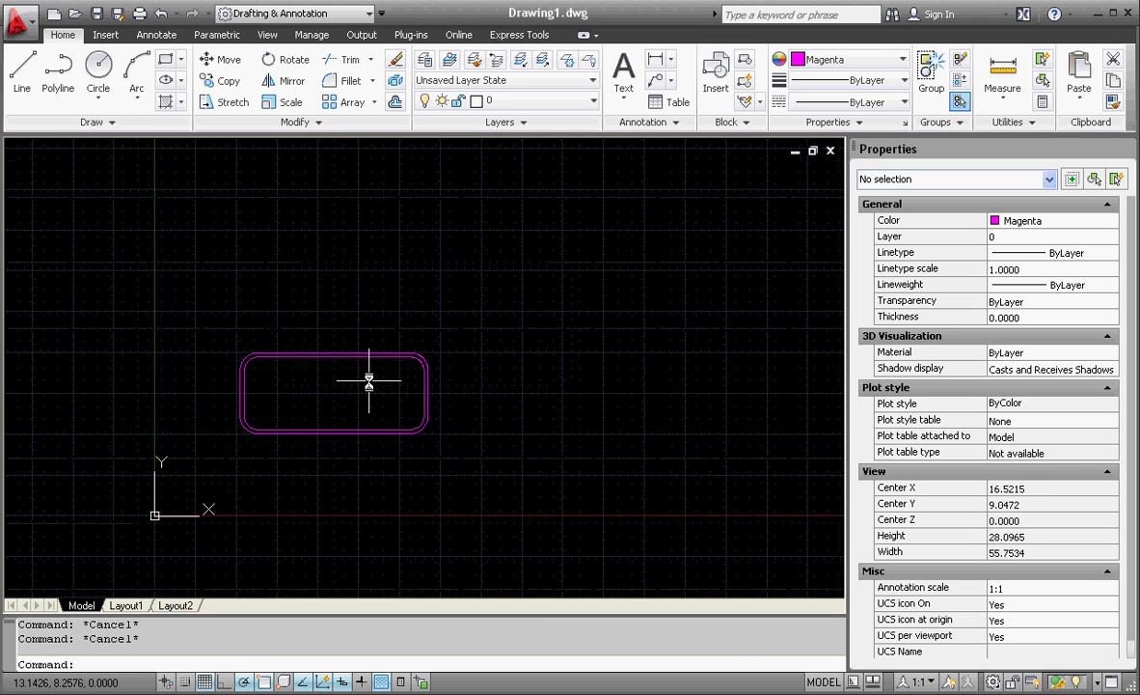
{"action": "scroll", "coordinate": [325, 380], "scroll_direction": "up", "scroll_amount": 1}
{"action": "scroll", "coordinate": [239, 227], "scroll_direction": "up", "scroll_amount": 3}
{"action": "scroll", "coordinate": [172, 285], "scroll_direction": "down", "scroll_amount": 7}
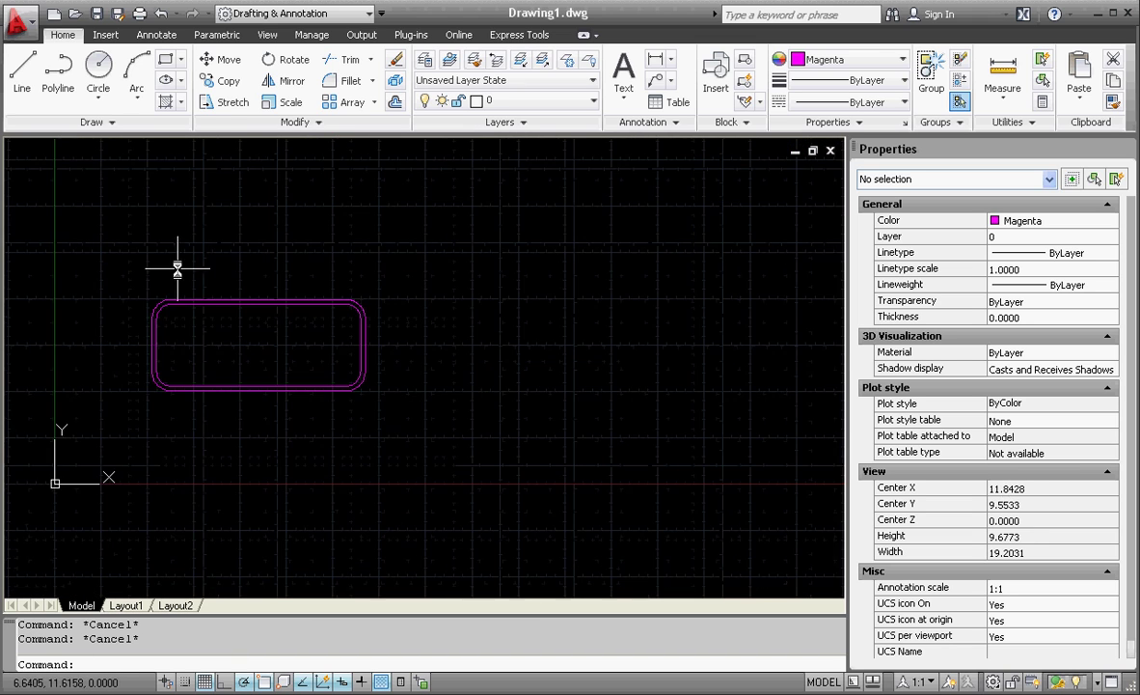
{"action": "scroll", "coordinate": [182, 304], "scroll_direction": "up", "scroll_amount": 2}
{"action": "scroll", "coordinate": [193, 366], "scroll_direction": "up", "scroll_amount": 3}
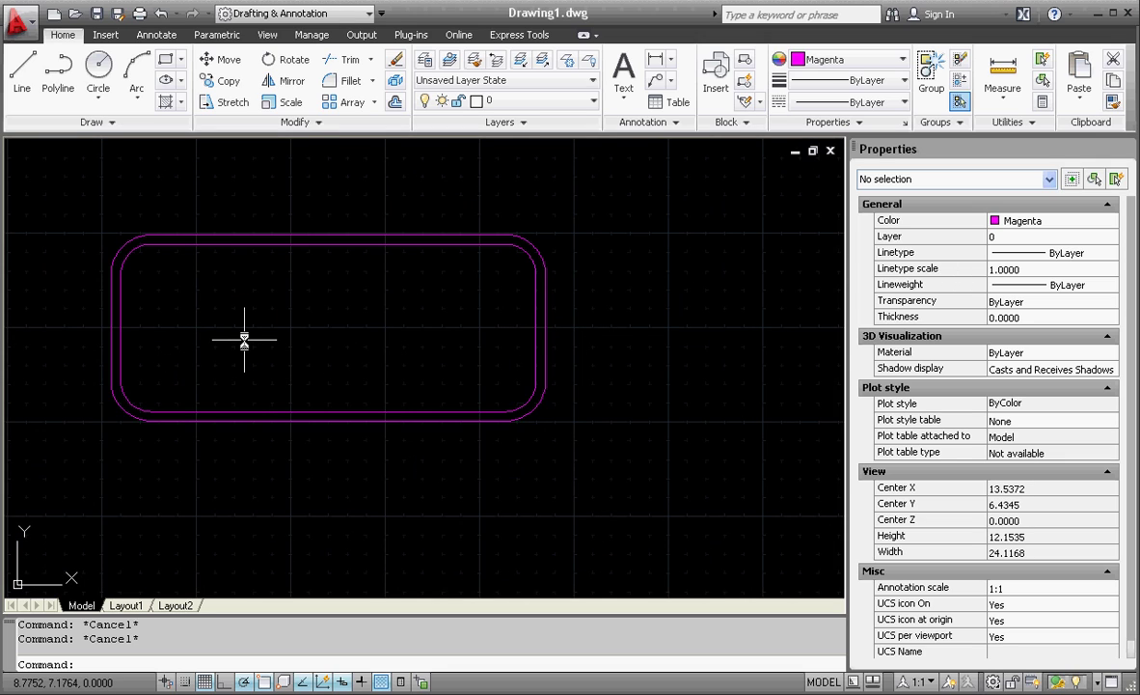